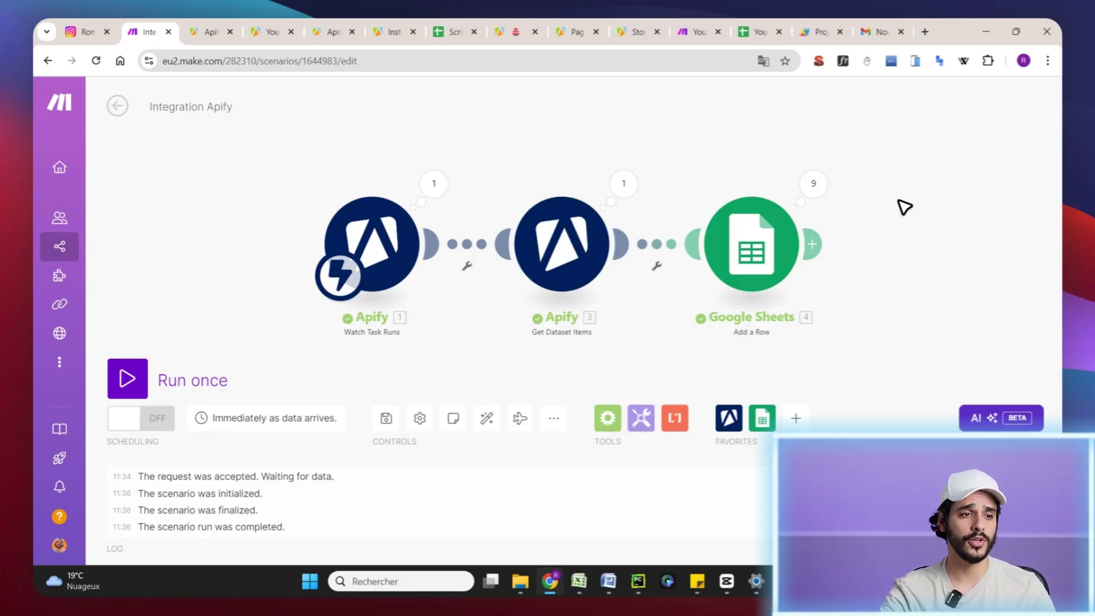
Switch to the Apify website and browse the ready-made Actors listed in the Apify Store.
click(205, 31)
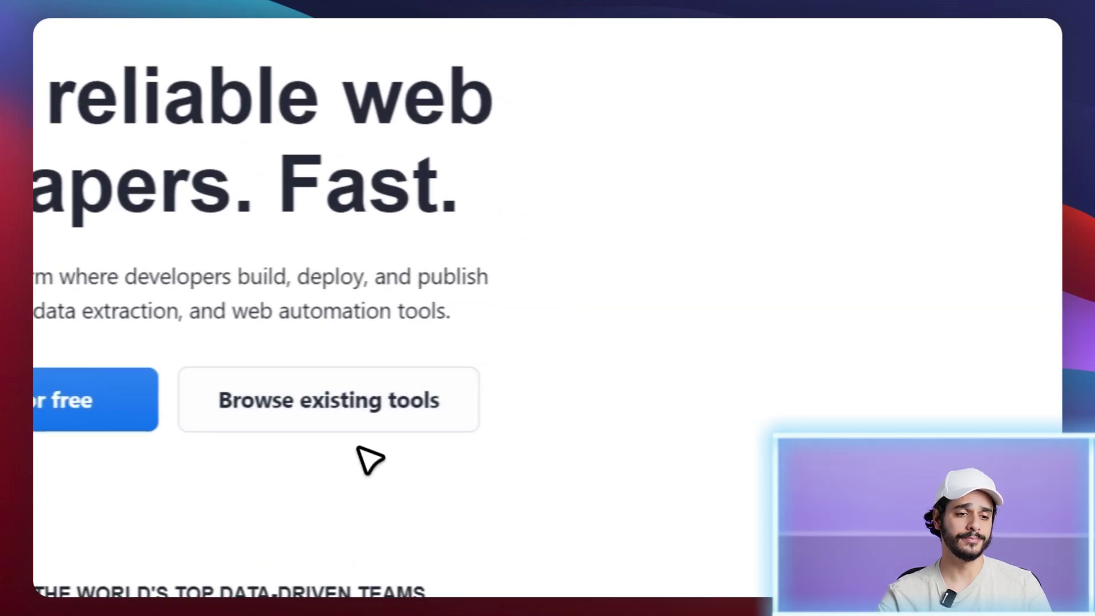
click(319, 427)
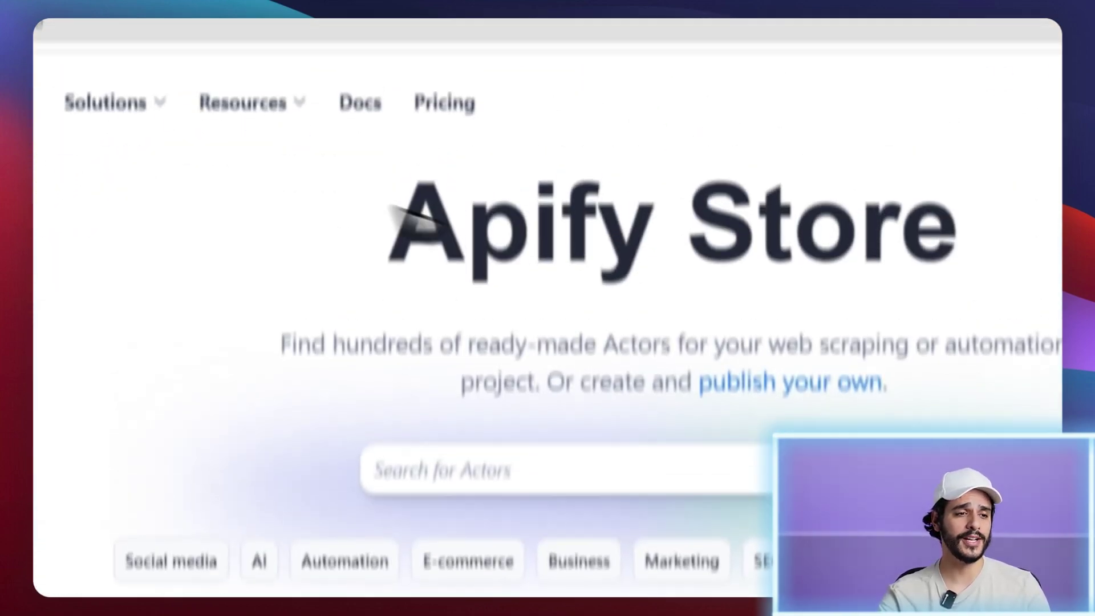
click(342, 175)
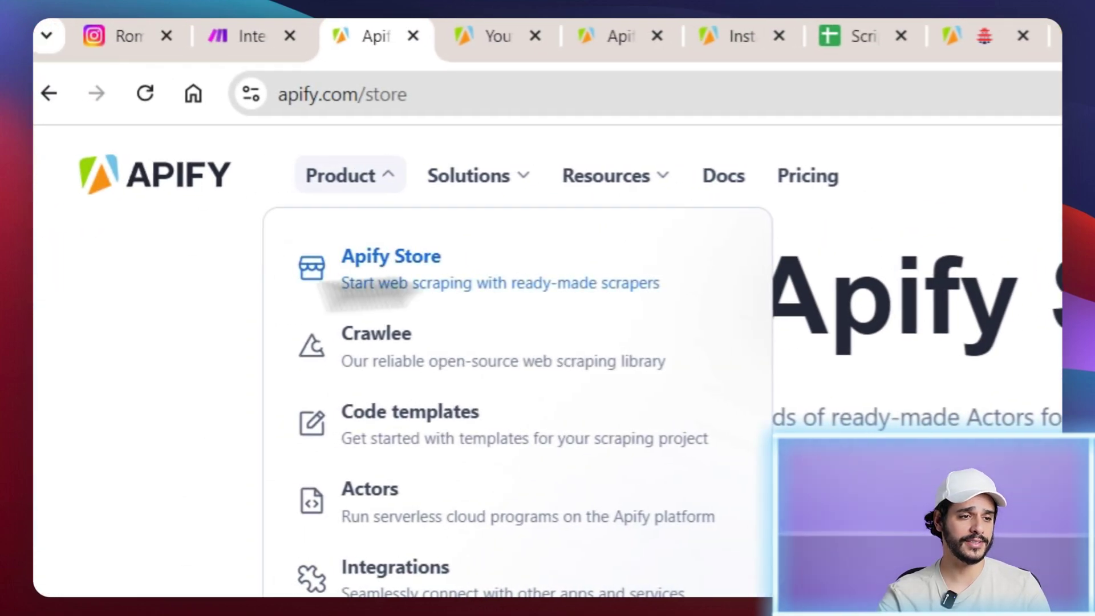
scroll(700, 502, down, 5)
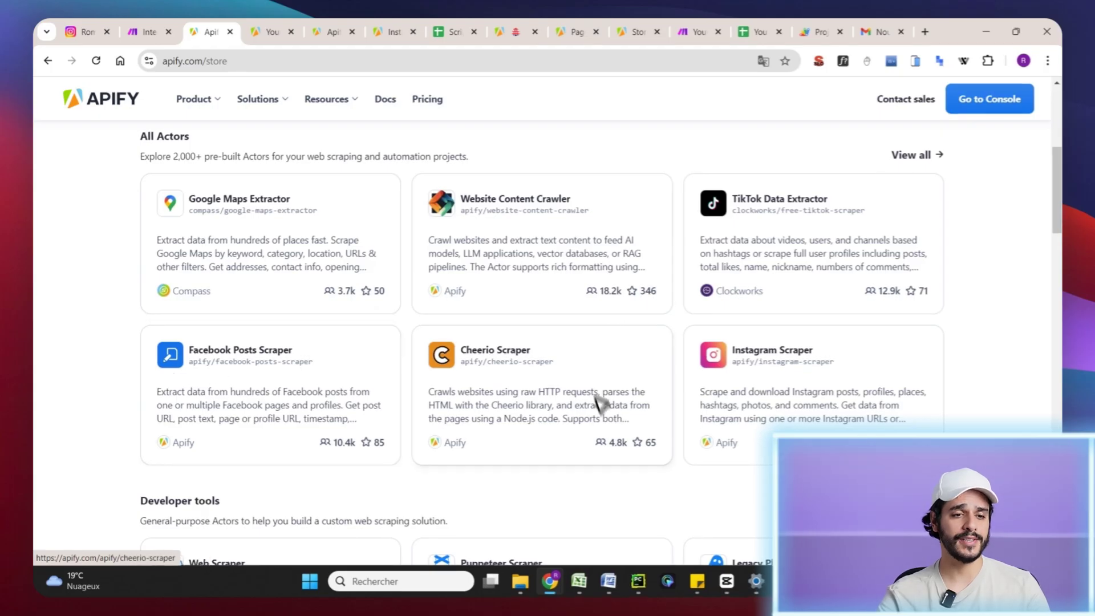
scroll(980, 286, down, 6)
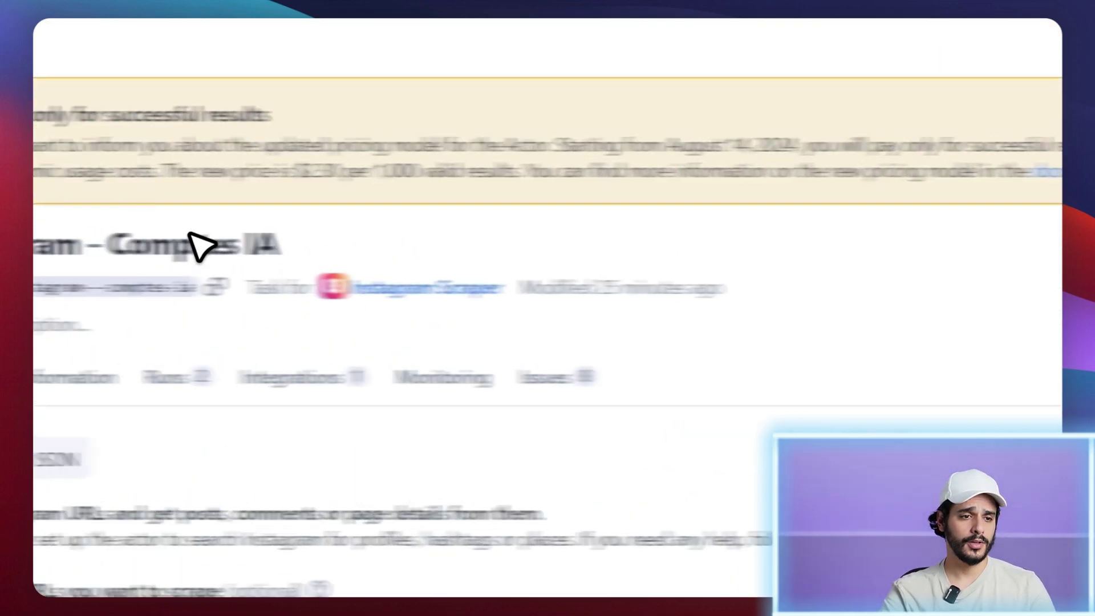
Look at the title settings of the "Instagram - Comptes IA" task and the new-task form of the YouTube Scraper, without changing either.
click(120, 255)
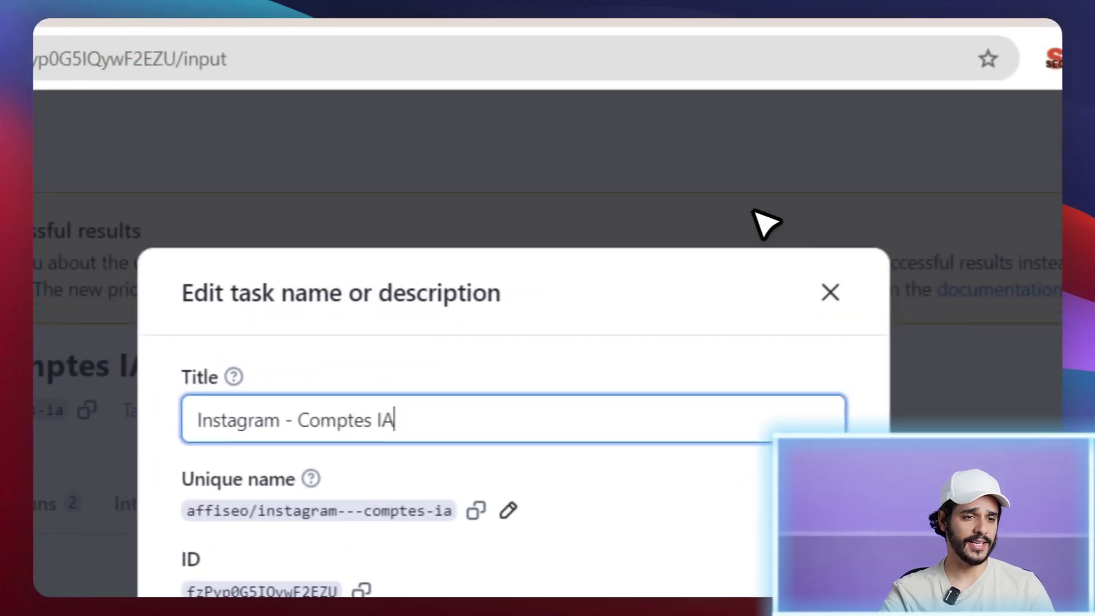
click(830, 292)
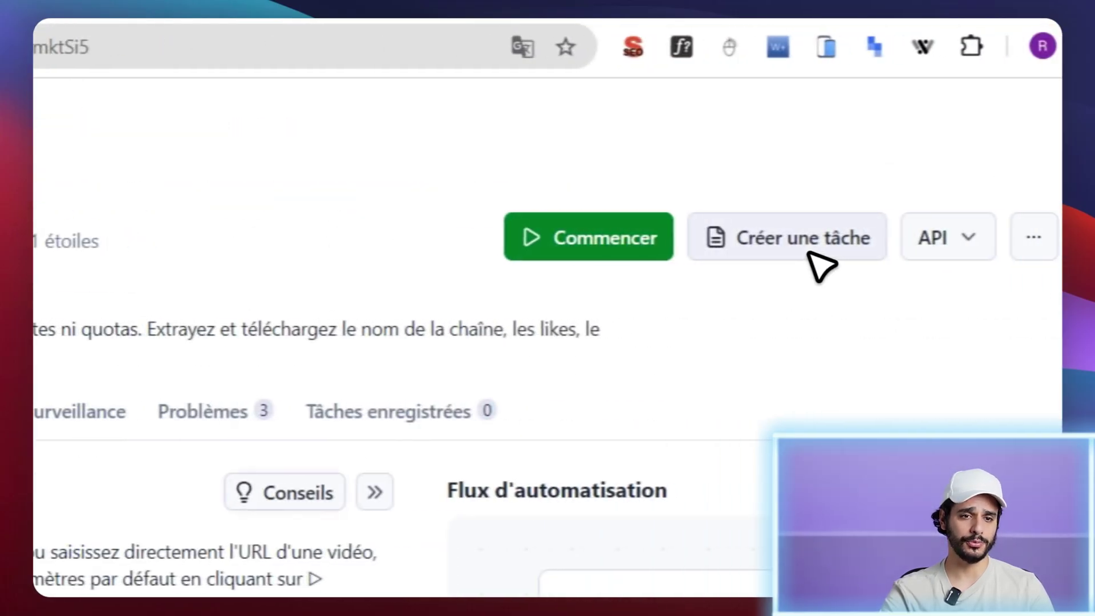
click(799, 245)
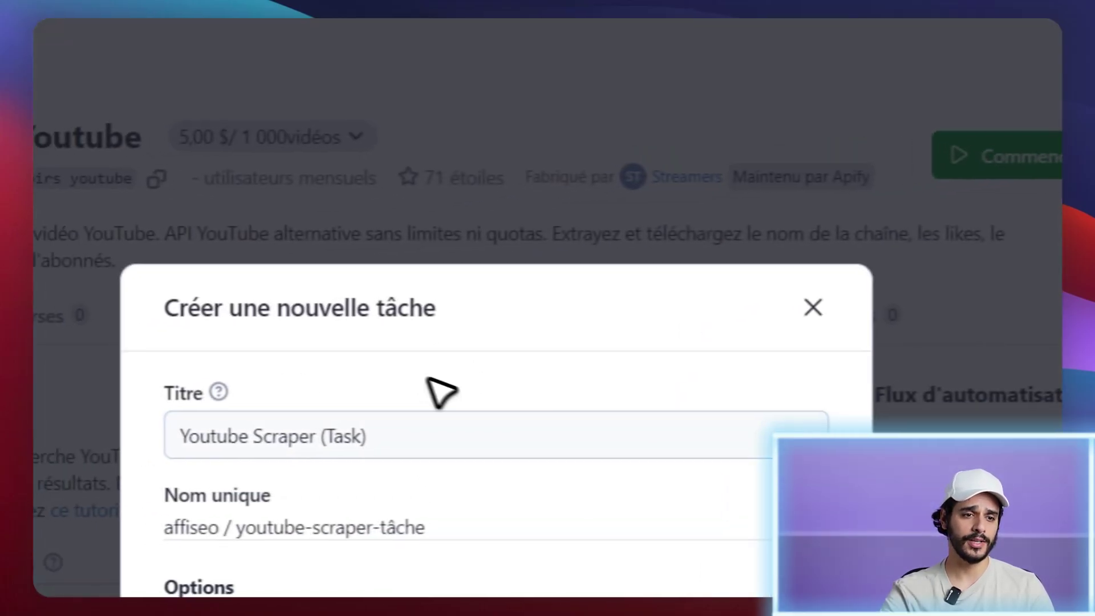
click(815, 308)
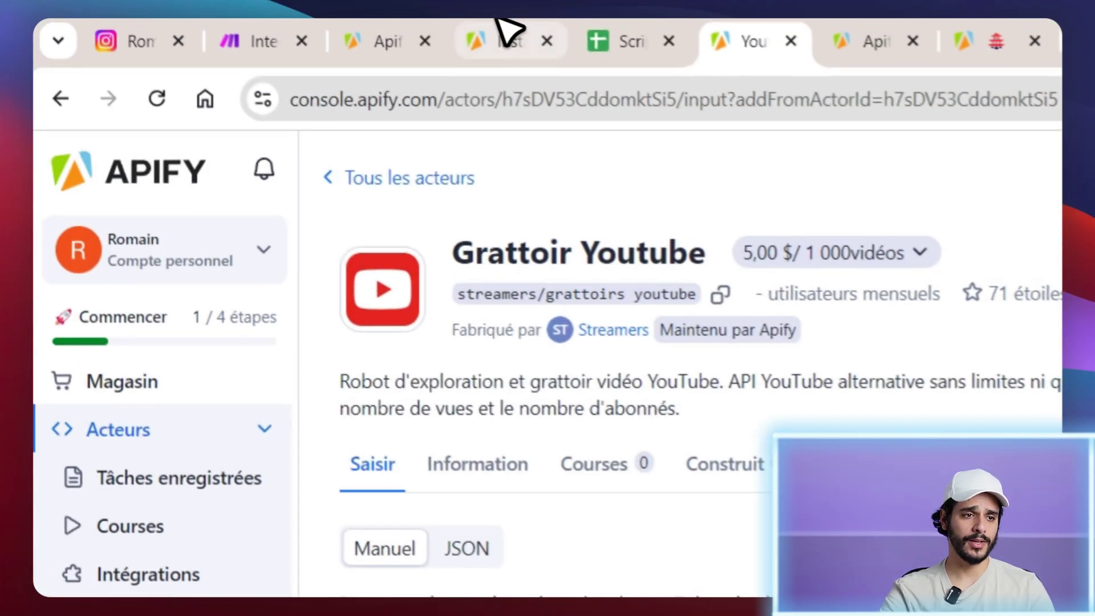
Return to the "Instagram - Comptes IA" task and review its Instagram URLs, scrape type and item limit settings.
click(516, 37)
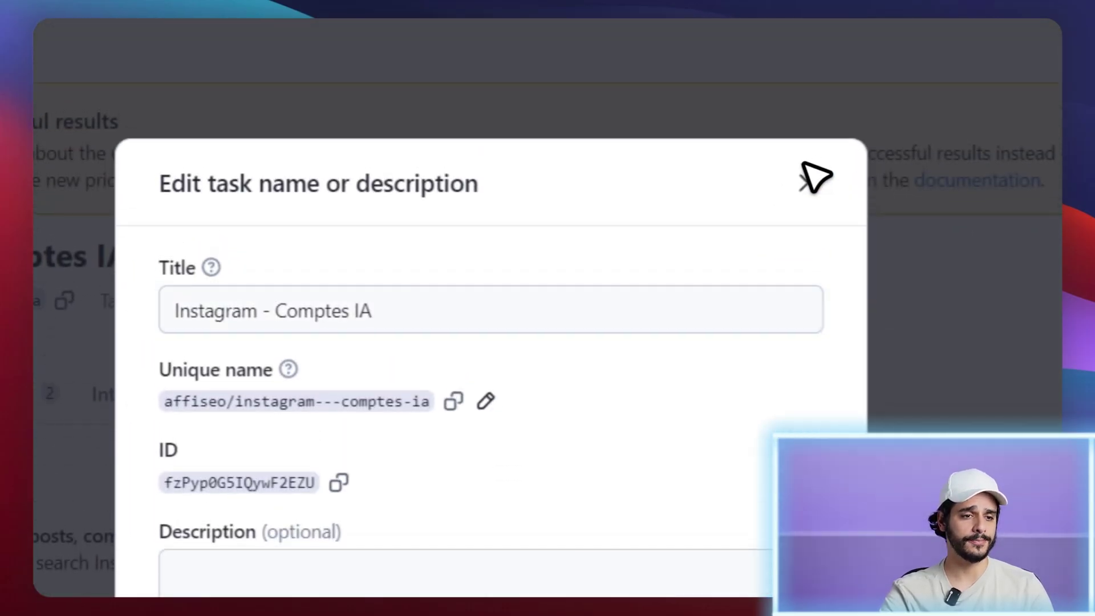
click(807, 181)
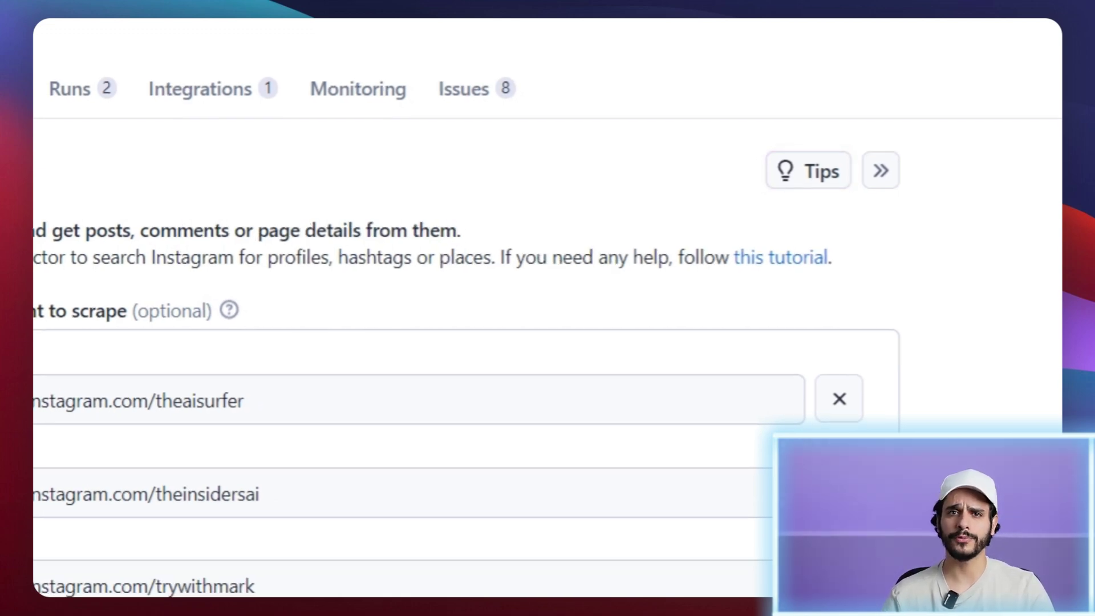
scroll(964, 371, down, 1)
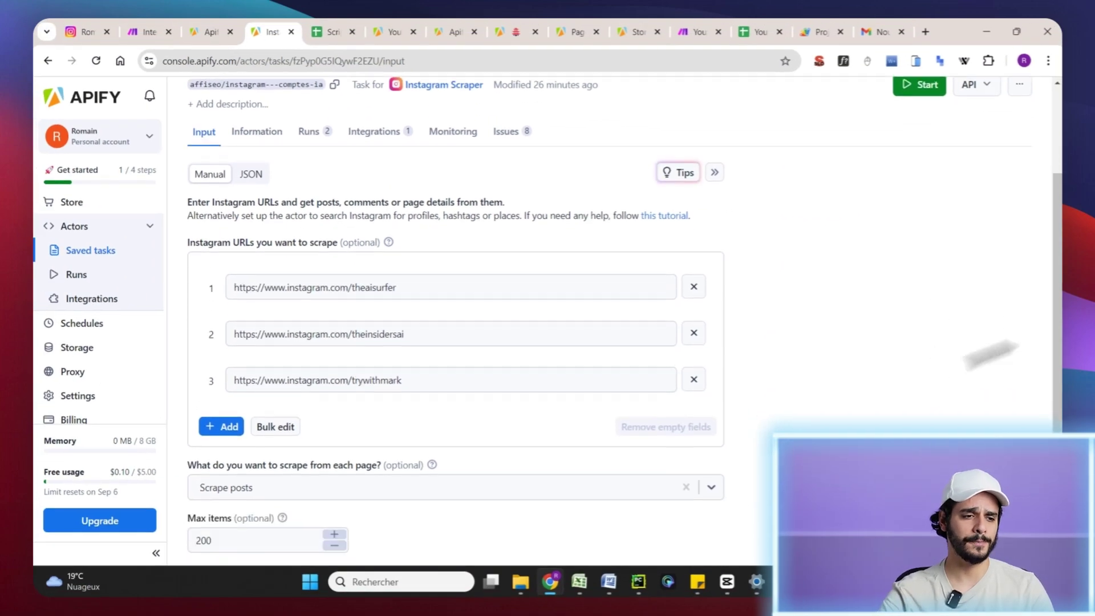
scroll(990, 354, down, 2)
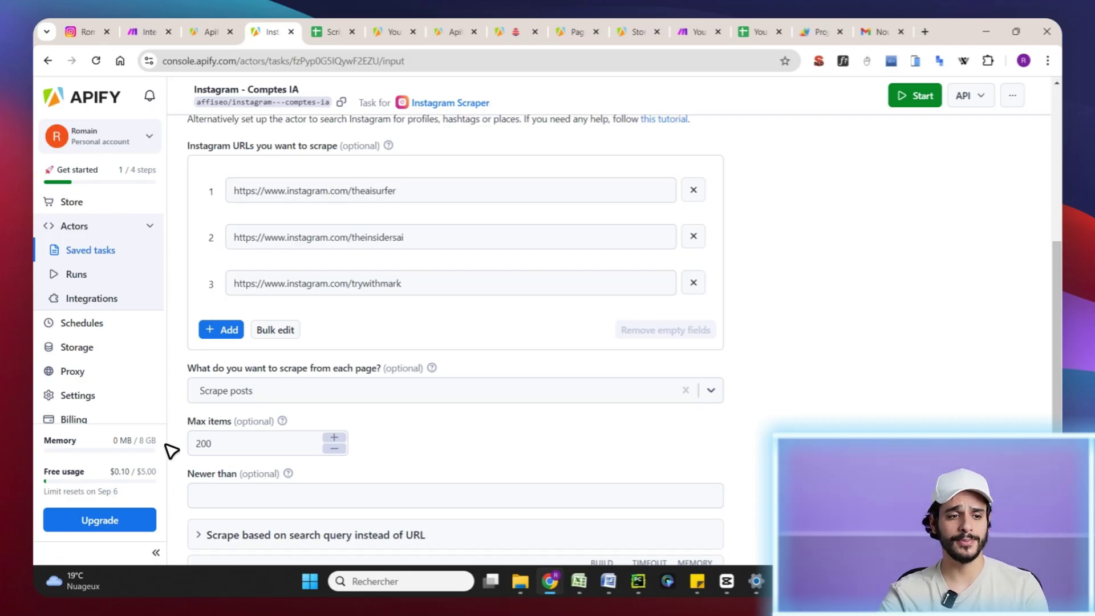
scroll(909, 306, down, 2)
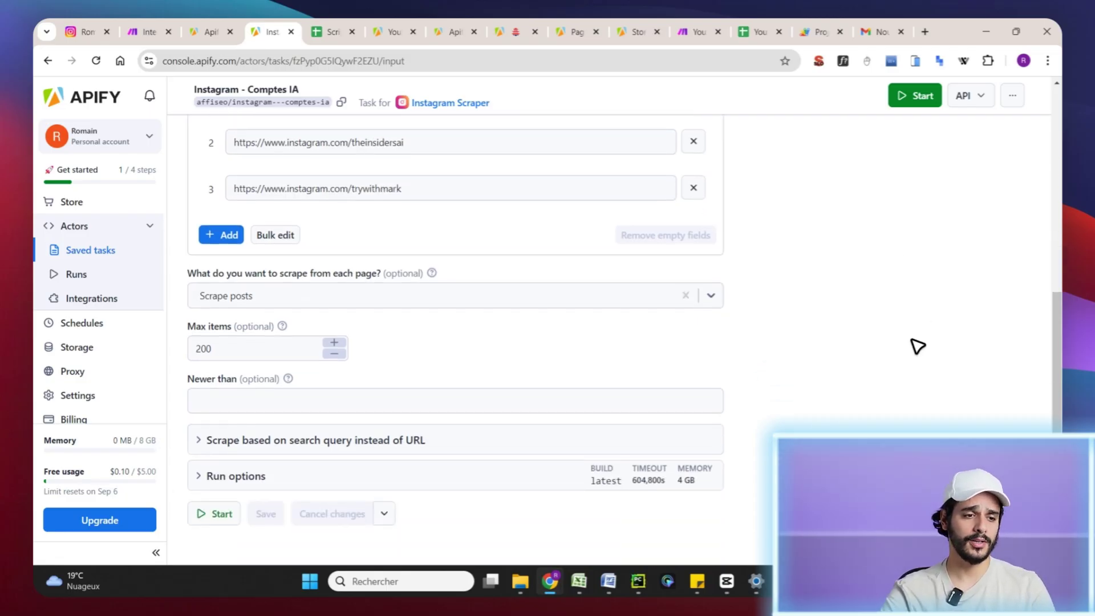
Set the Instagram task to scrape only posts newer than 1 January 2024.
click(359, 408)
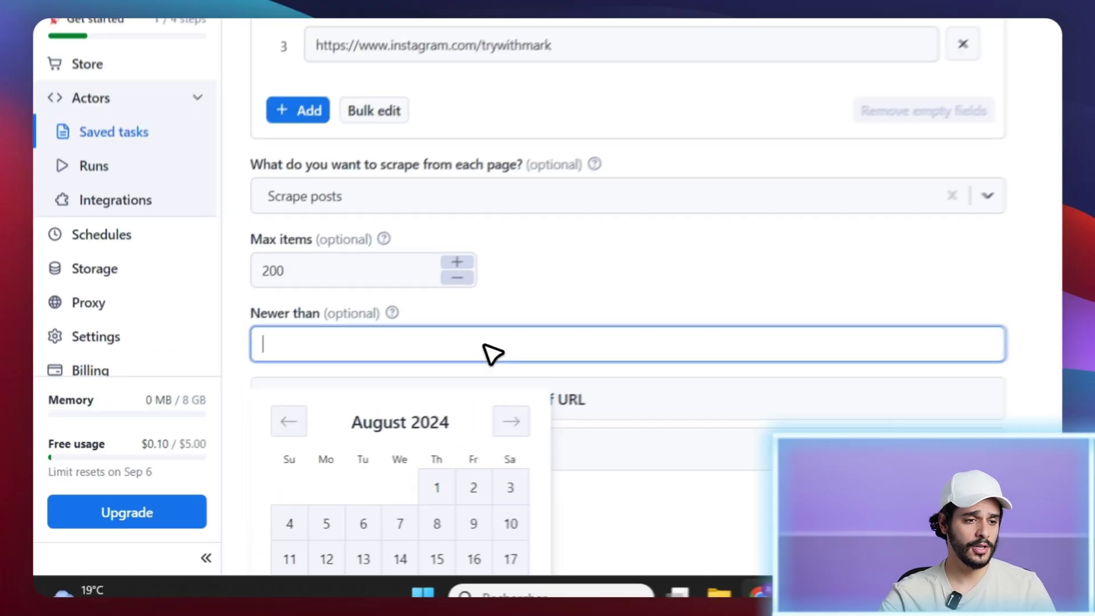
click(212, 456)
click(212, 456)
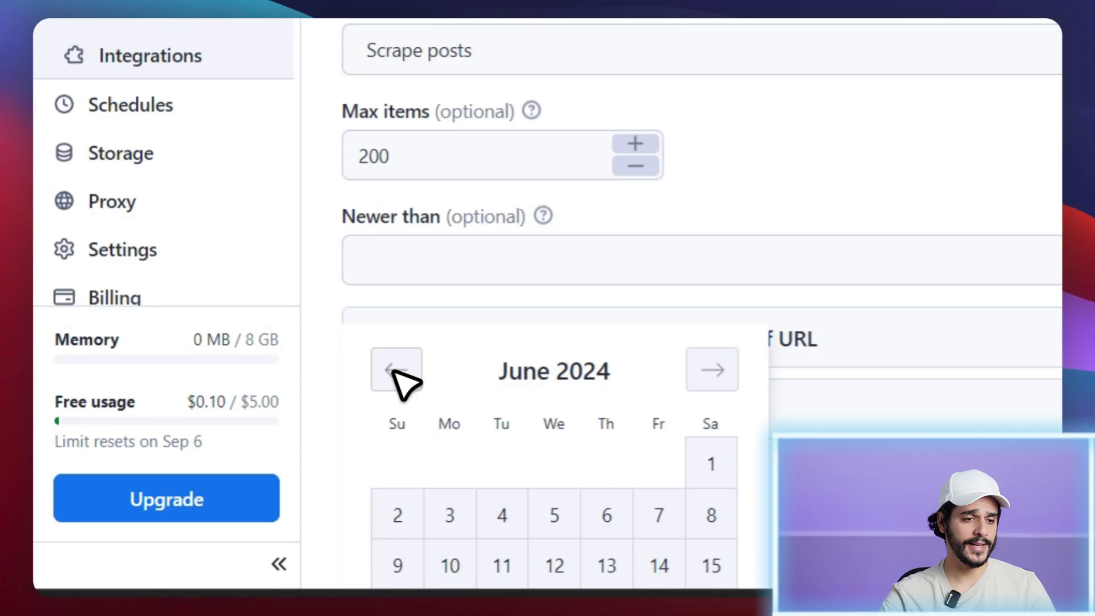
click(393, 372)
click(394, 371)
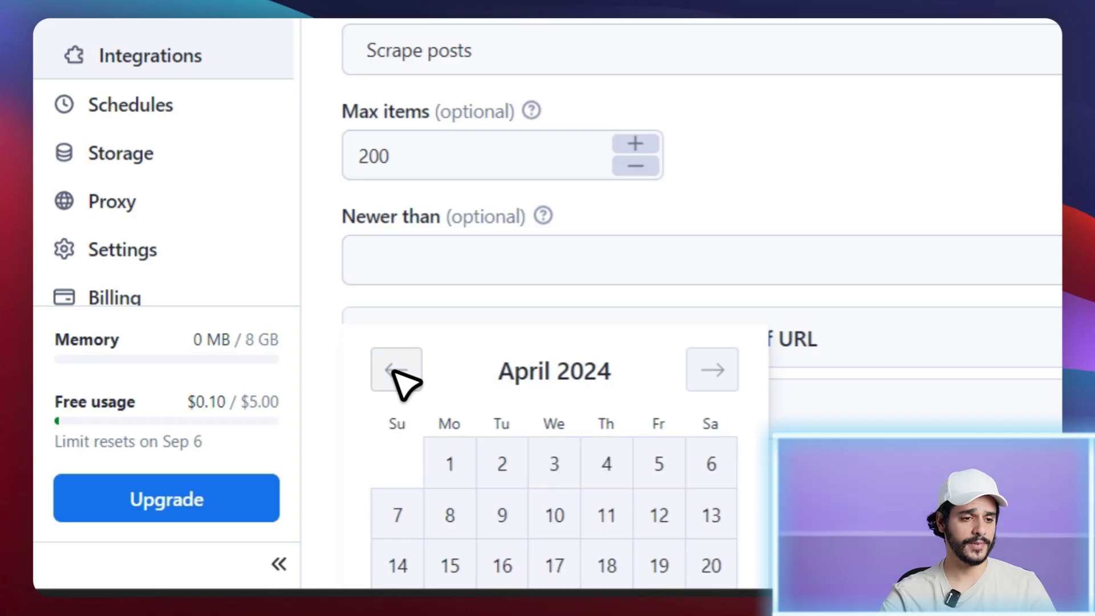
click(394, 371)
click(394, 371)
click(394, 371)
click(433, 451)
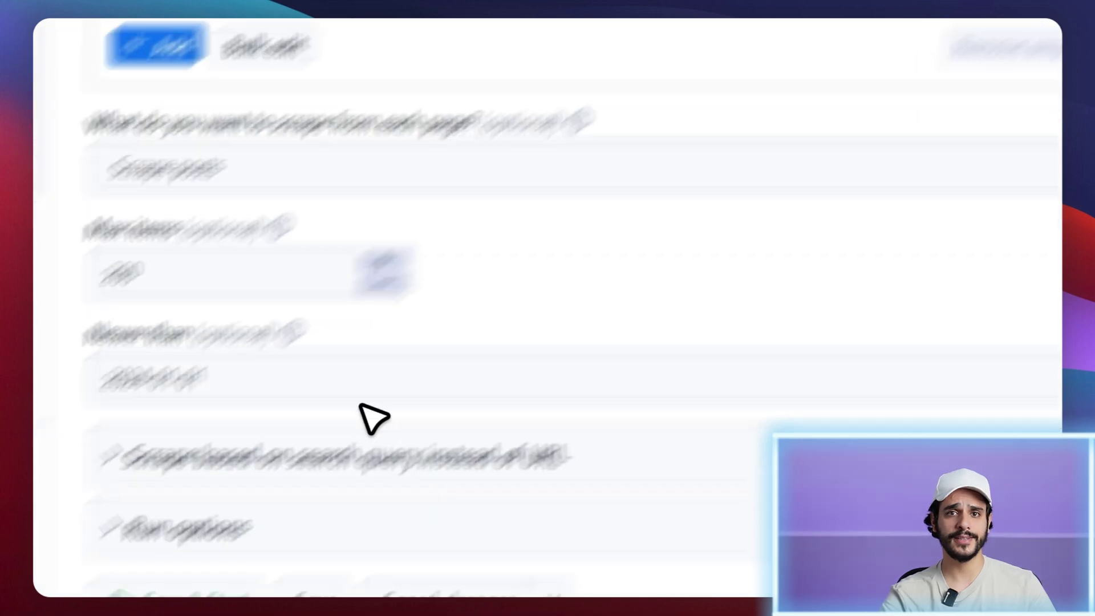
click(406, 436)
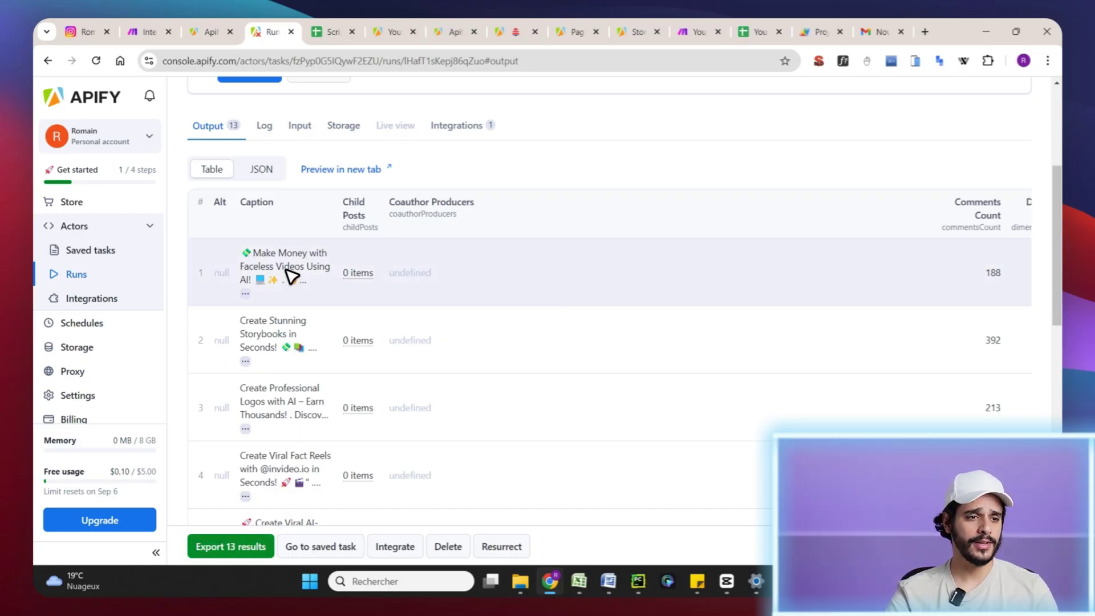
Preview the Instagram run's output in a separate tab and examine the scraped captions, comments and other data columns.
click(326, 171)
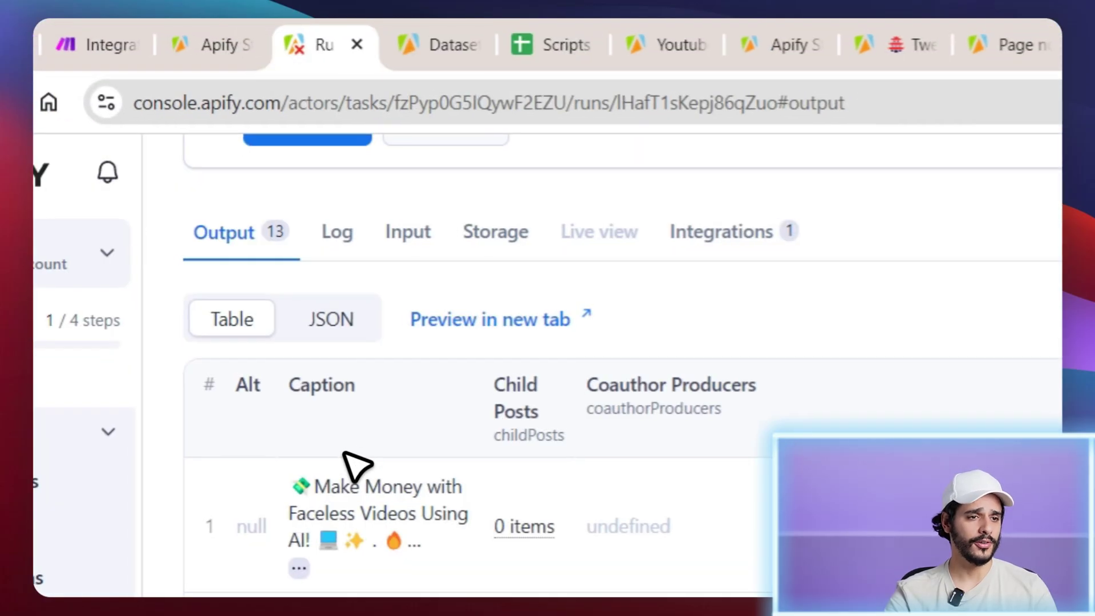
click(473, 319)
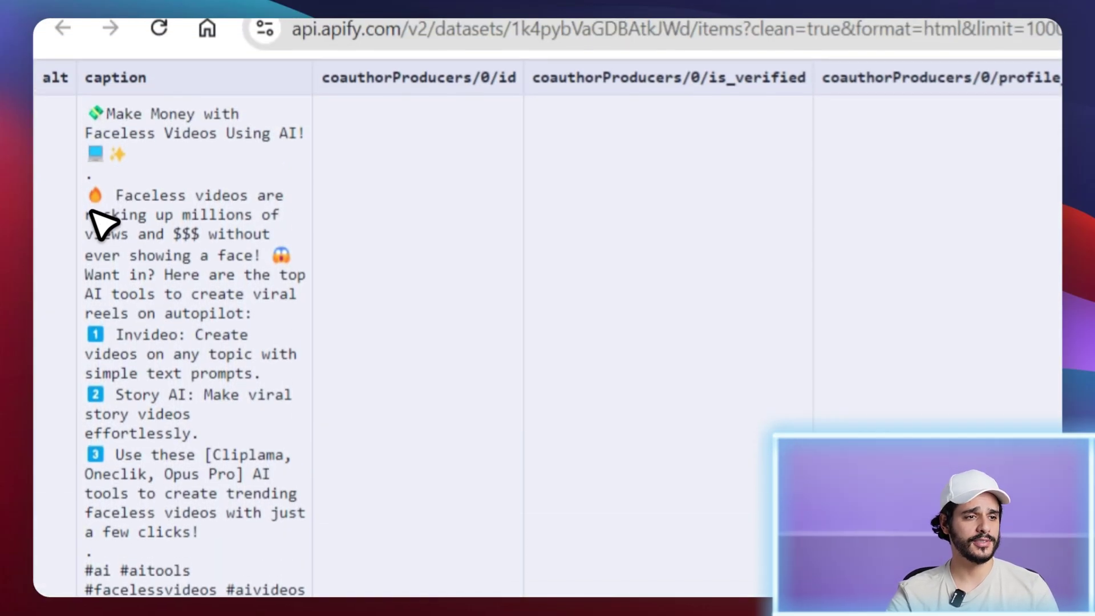
scroll(142, 281, down, 5)
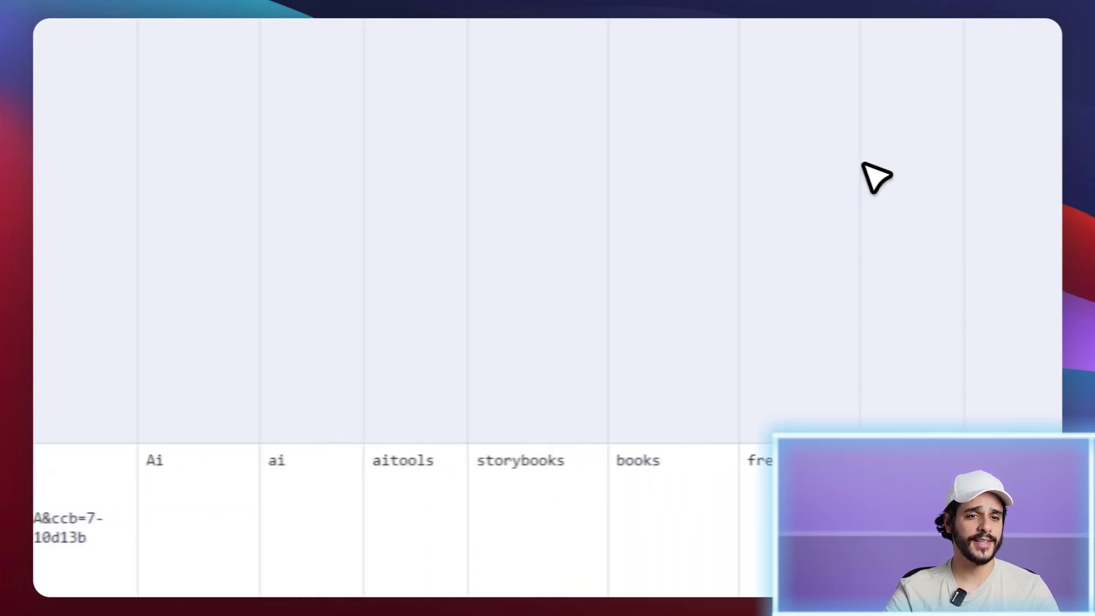
scroll(798, 388, right, 5)
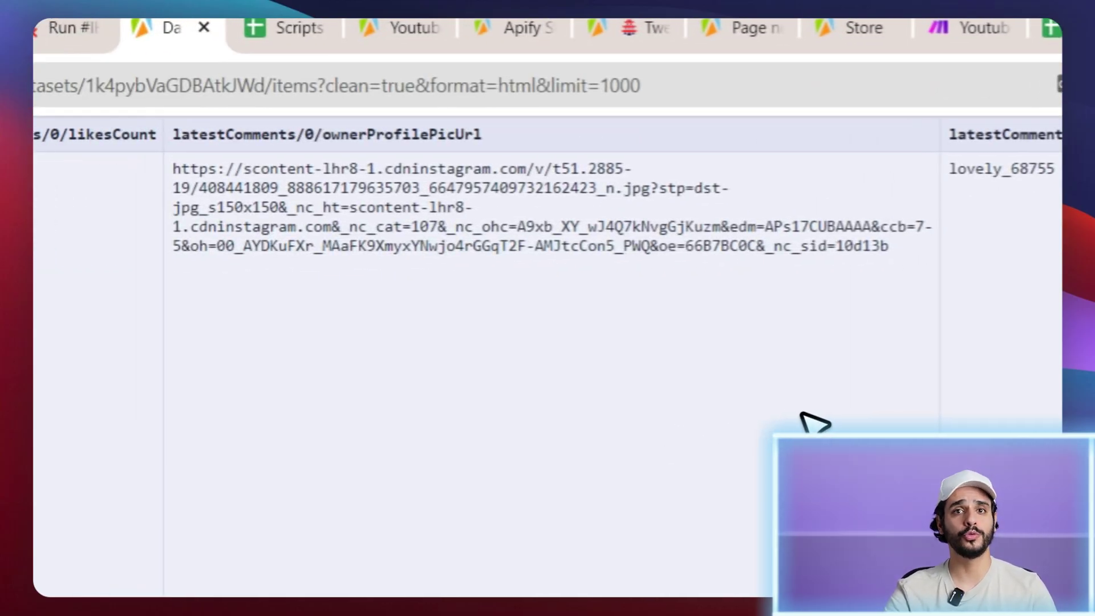
scroll(338, 428, right, 15)
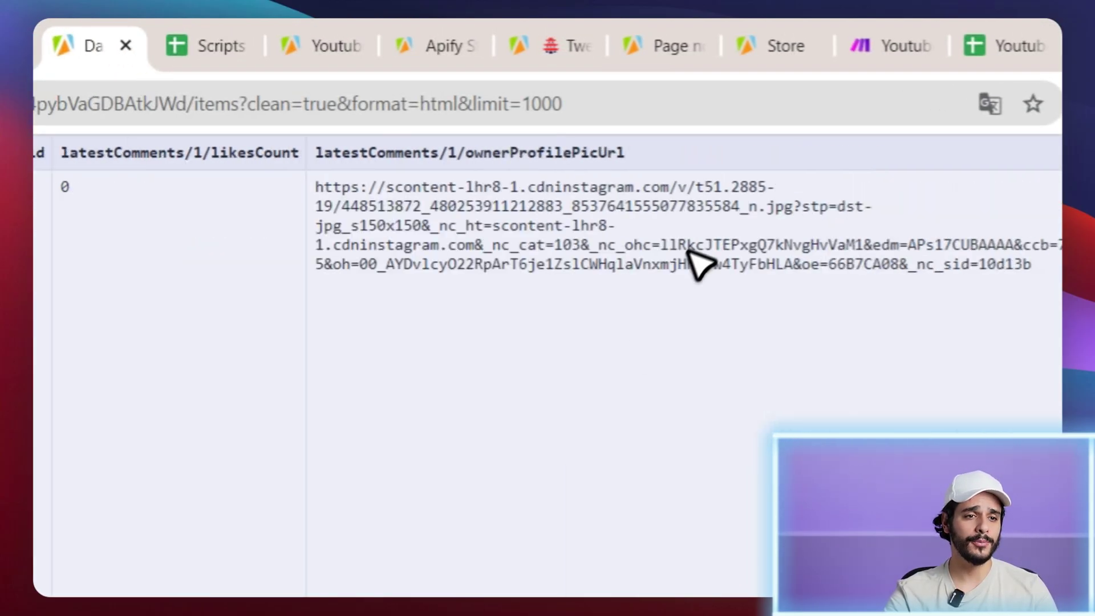
scroll(887, 322, right, 10)
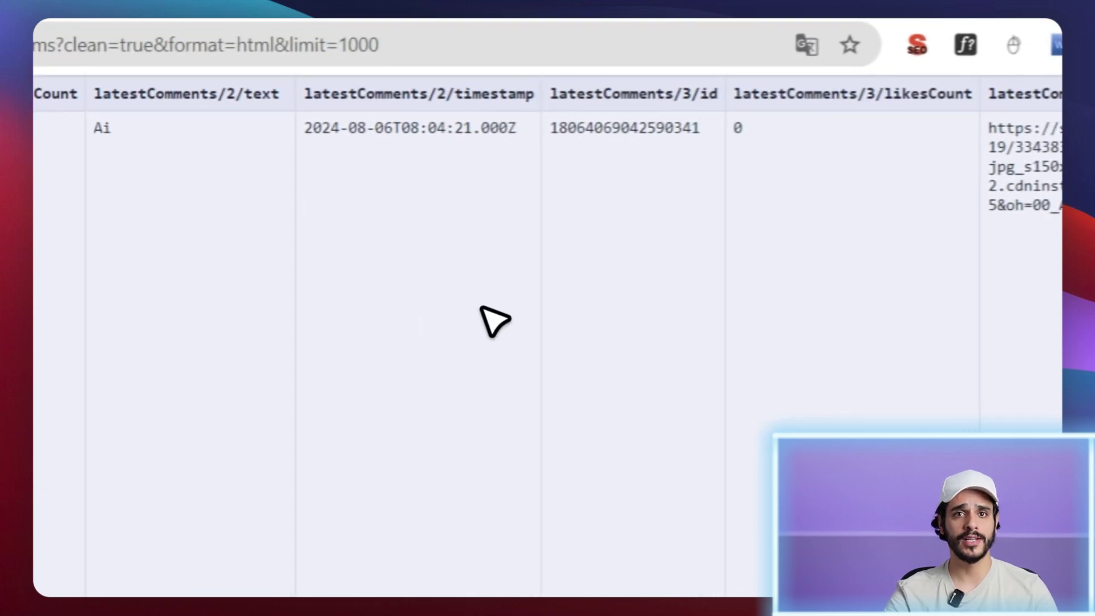
scroll(798, 380, right, 20)
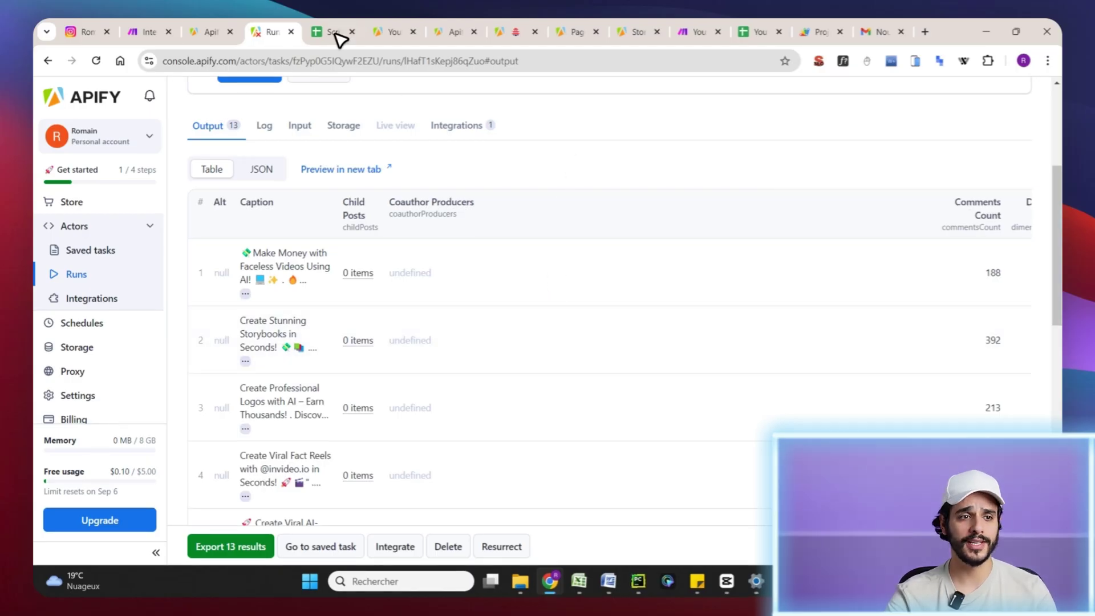
Switch to the "Integration Apify" scenario in Make and review the Get Dataset Items module's settings and the variables available for its Dataset ID.
click(335, 32)
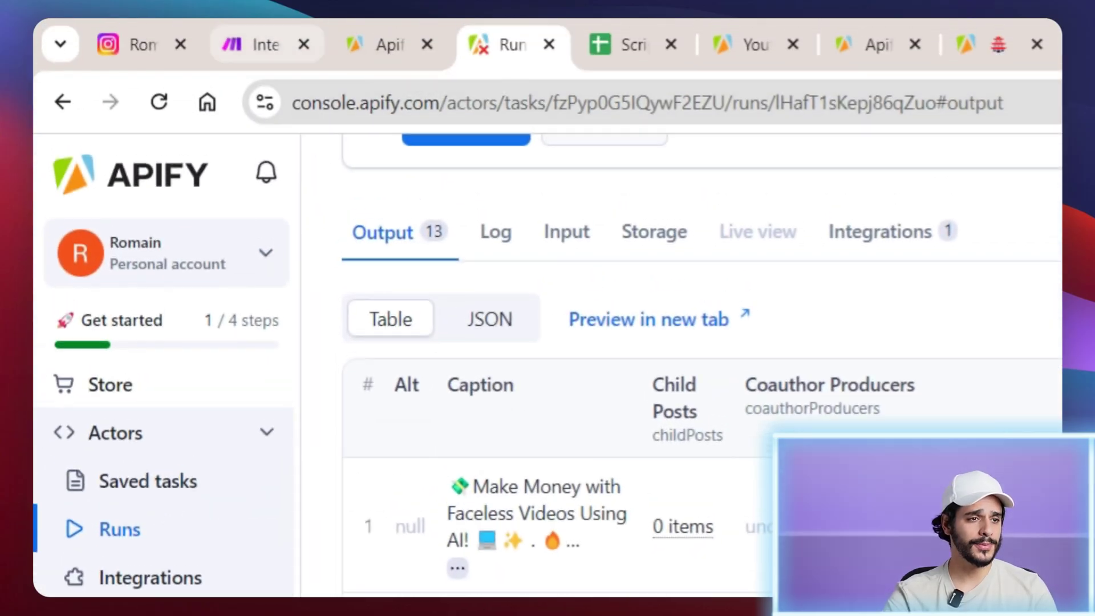
click(269, 35)
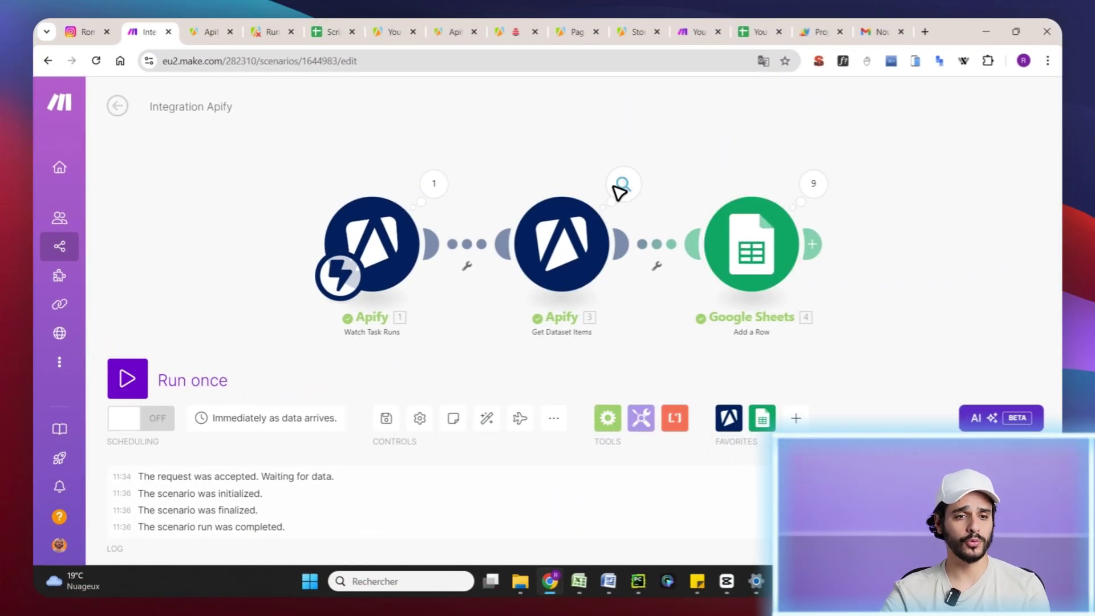
click(557, 263)
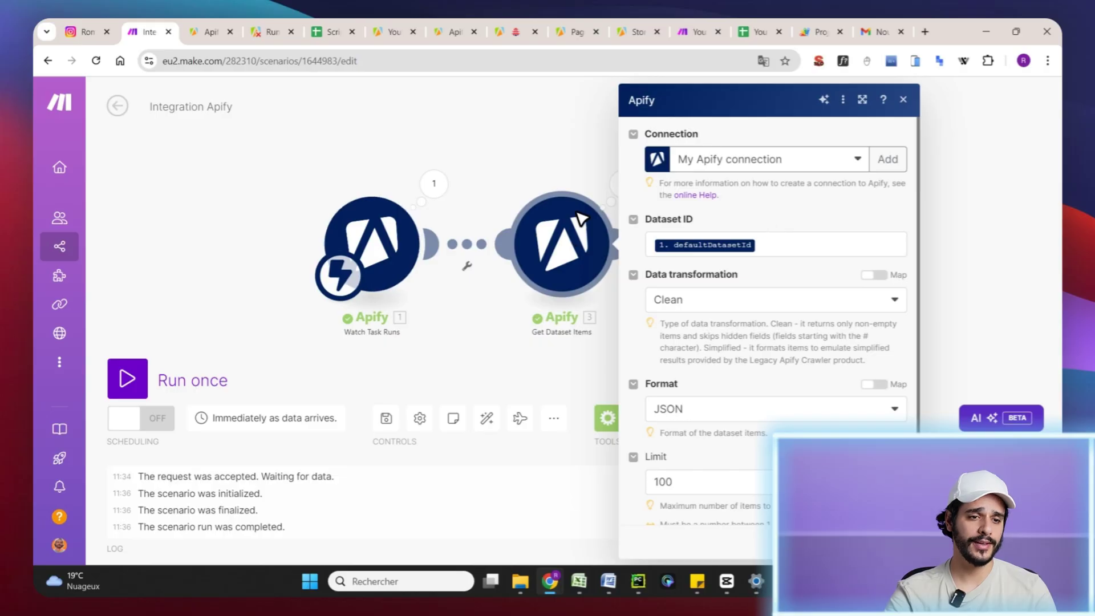
click(743, 257)
scroll(308, 422, down, 10)
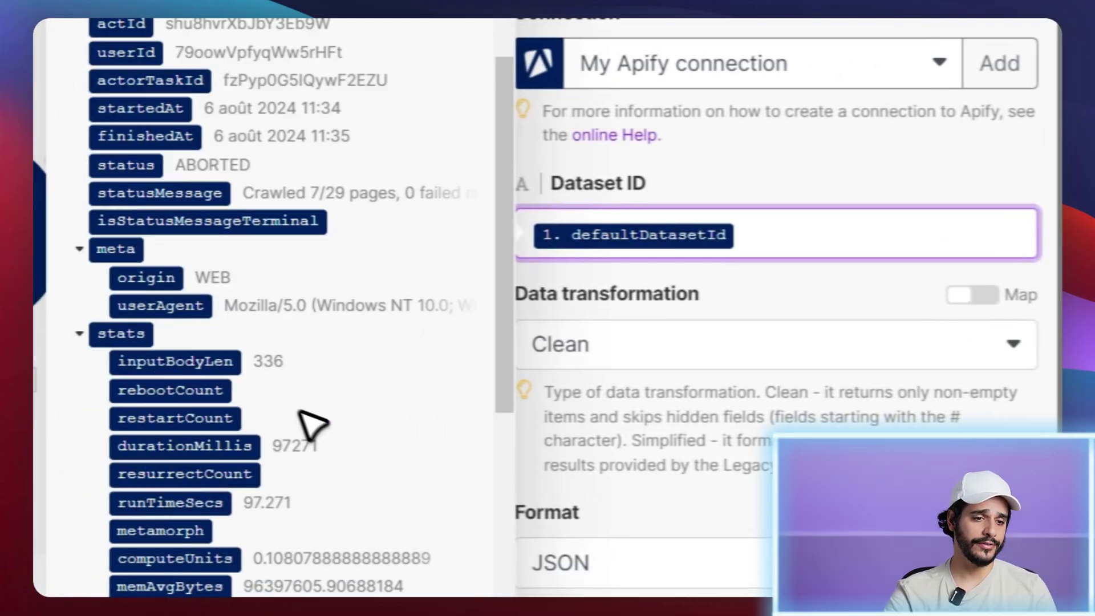
scroll(322, 464, down, 5)
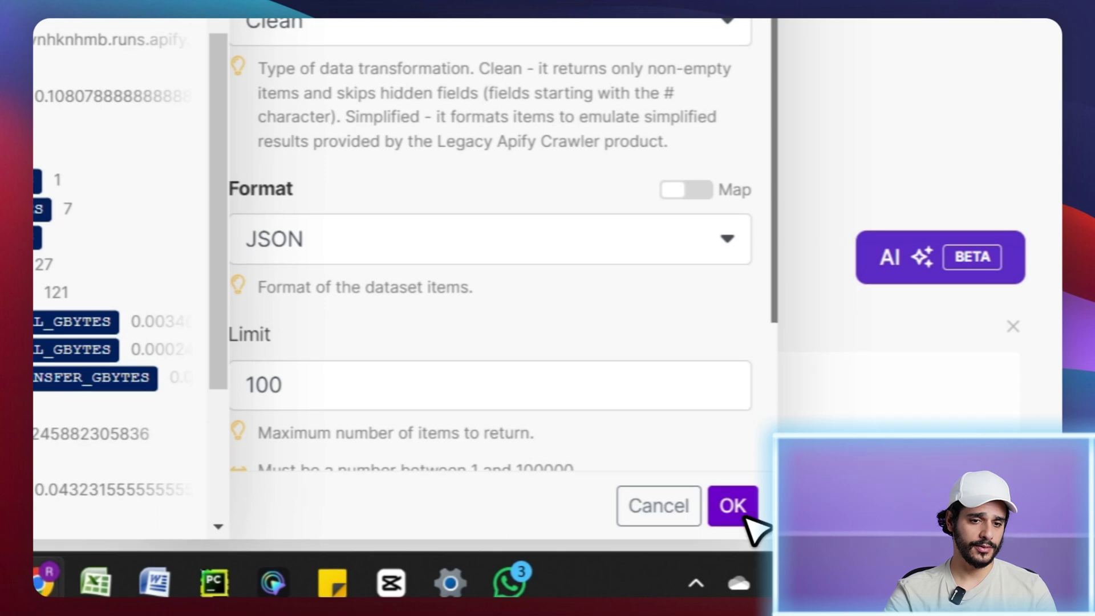
click(739, 521)
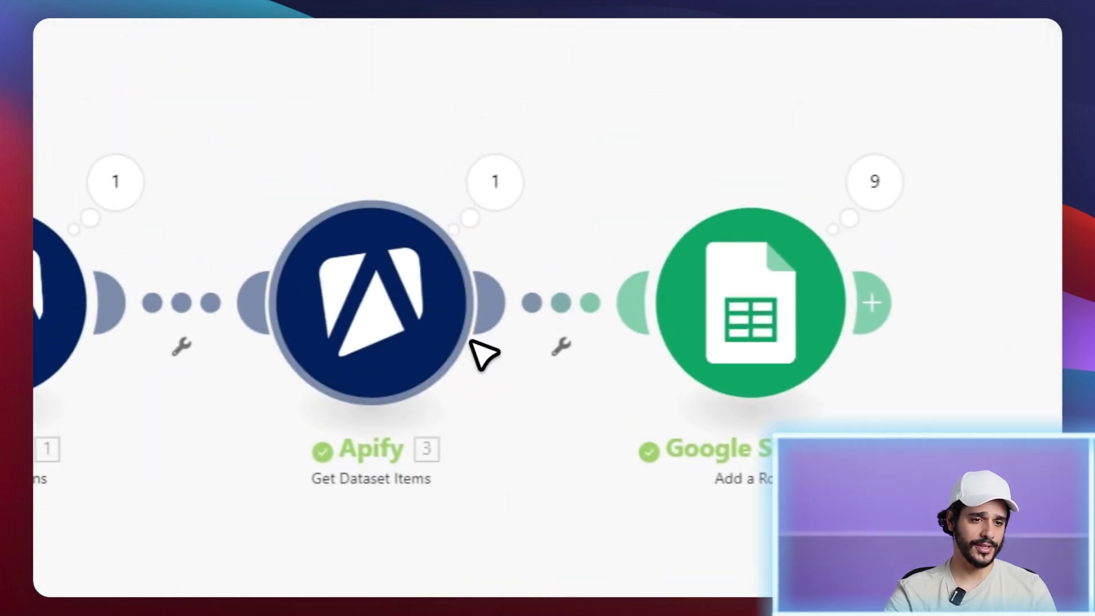
Review the Watch Task Runs webhook and the Google Sheets Add a Row mappings, comparing them with the available Apify dataset variables.
click(281, 291)
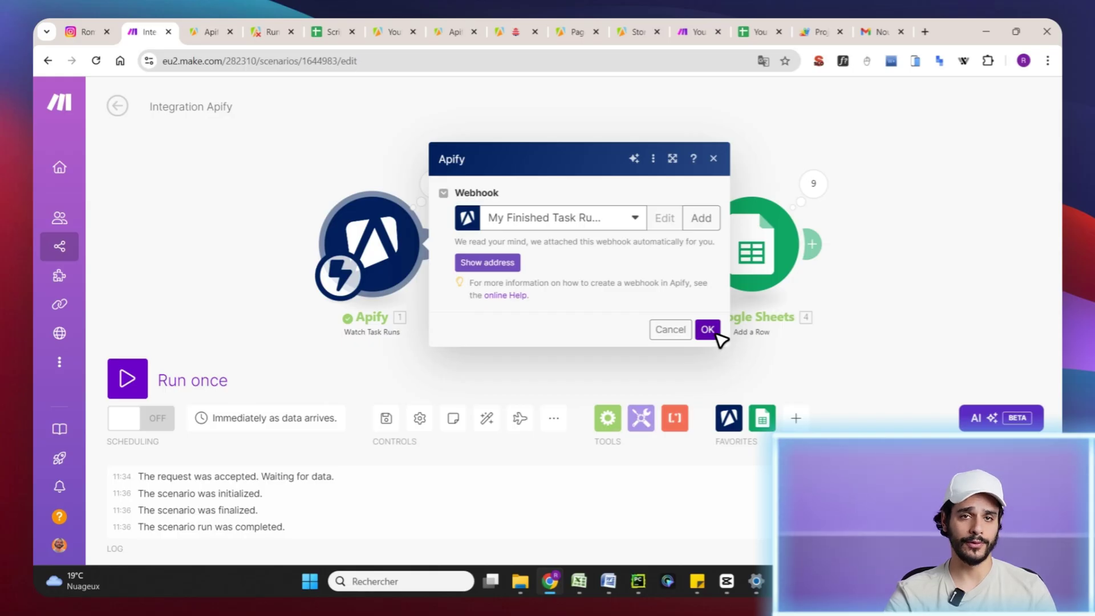
click(707, 329)
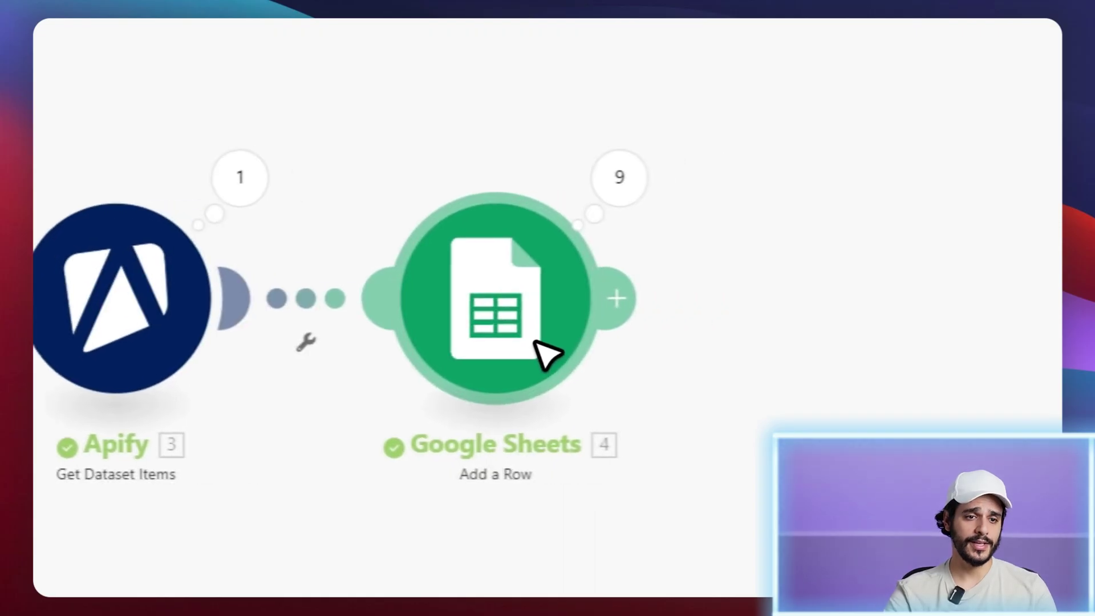
click(767, 260)
scroll(354, 318, down, 5)
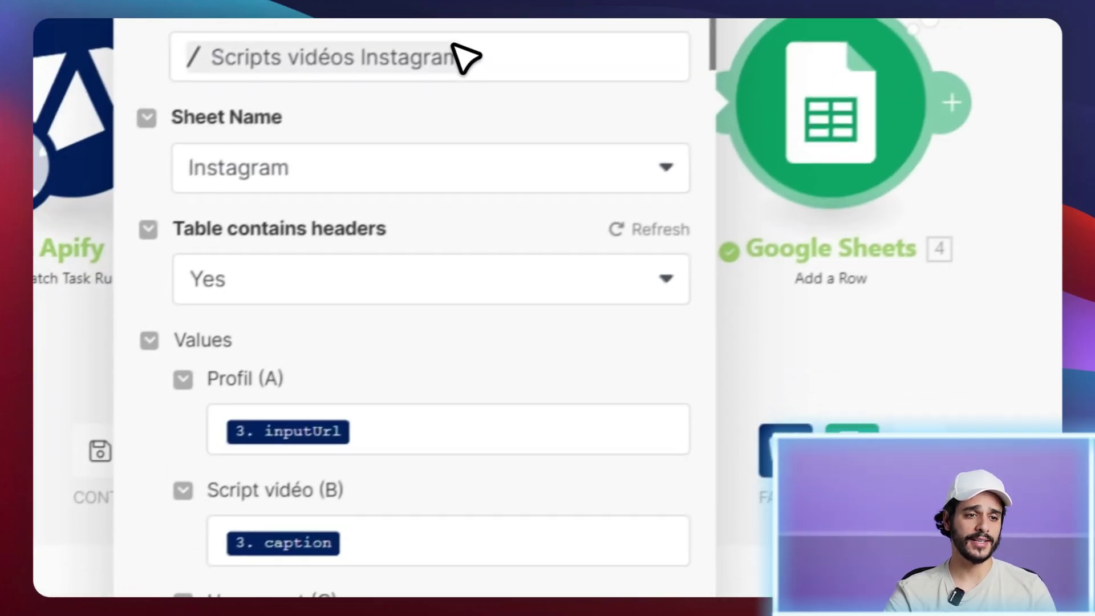
scroll(471, 248, down, 4)
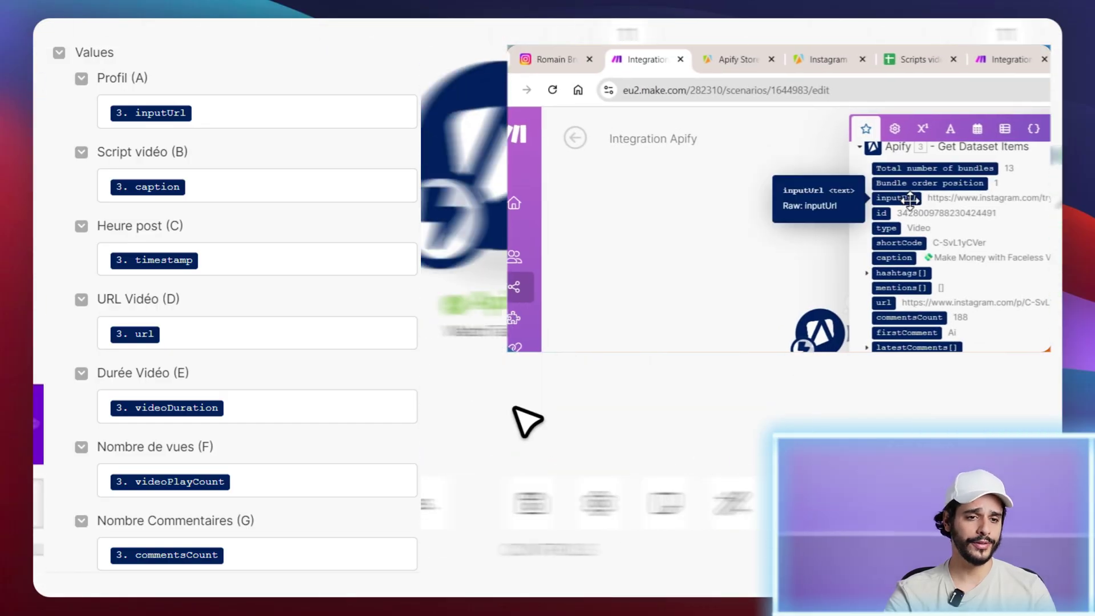
drag(911, 200, 907, 204)
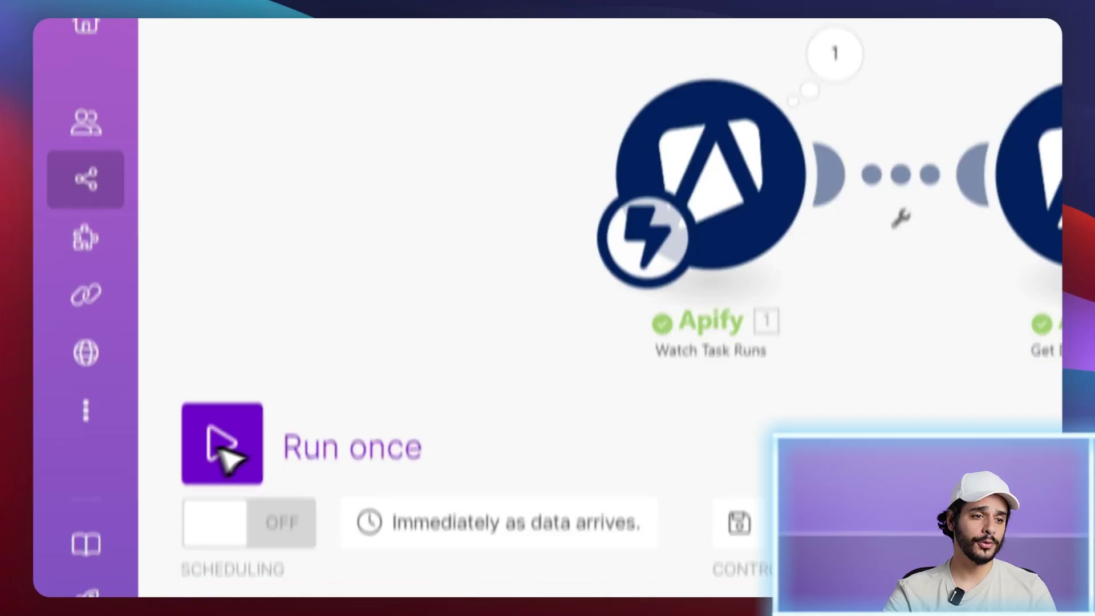
Run the "Integration Apify" scenario once using the existing data in the webhook queue.
click(222, 453)
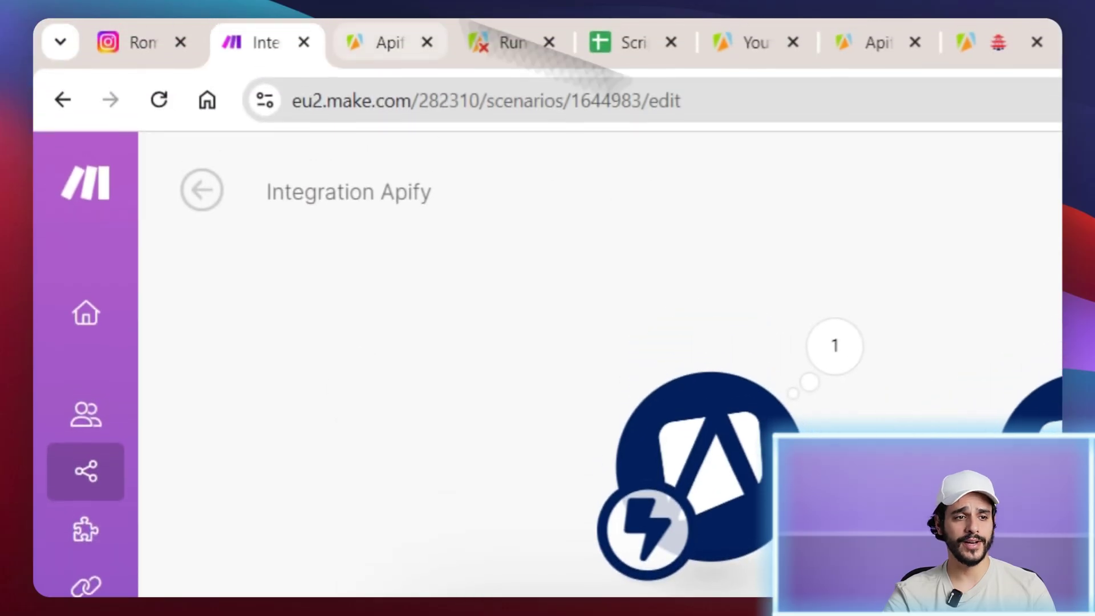
click(631, 42)
click(509, 43)
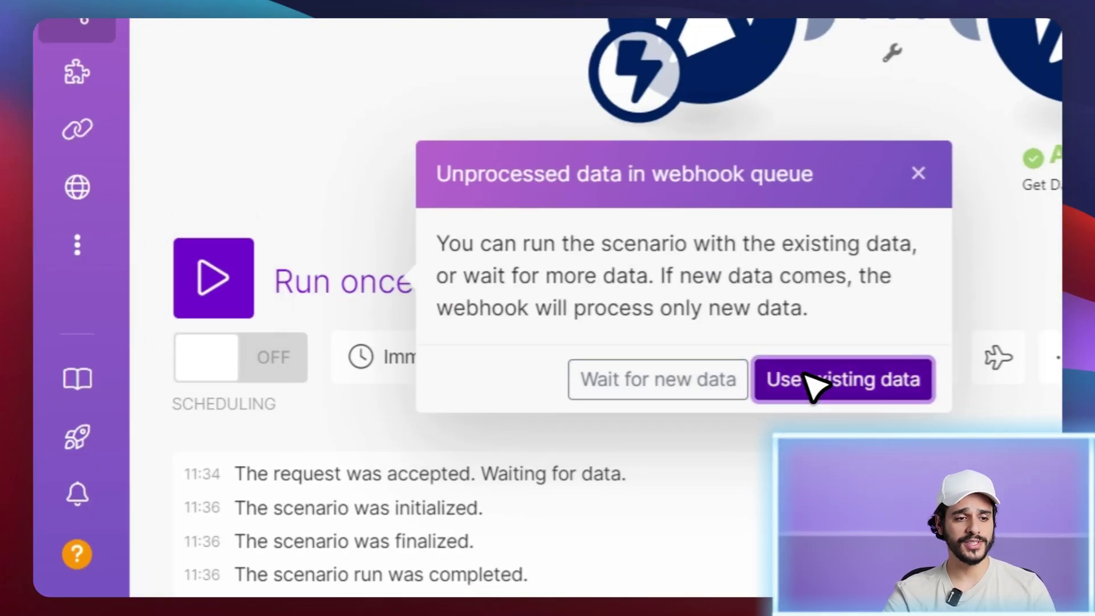
click(813, 388)
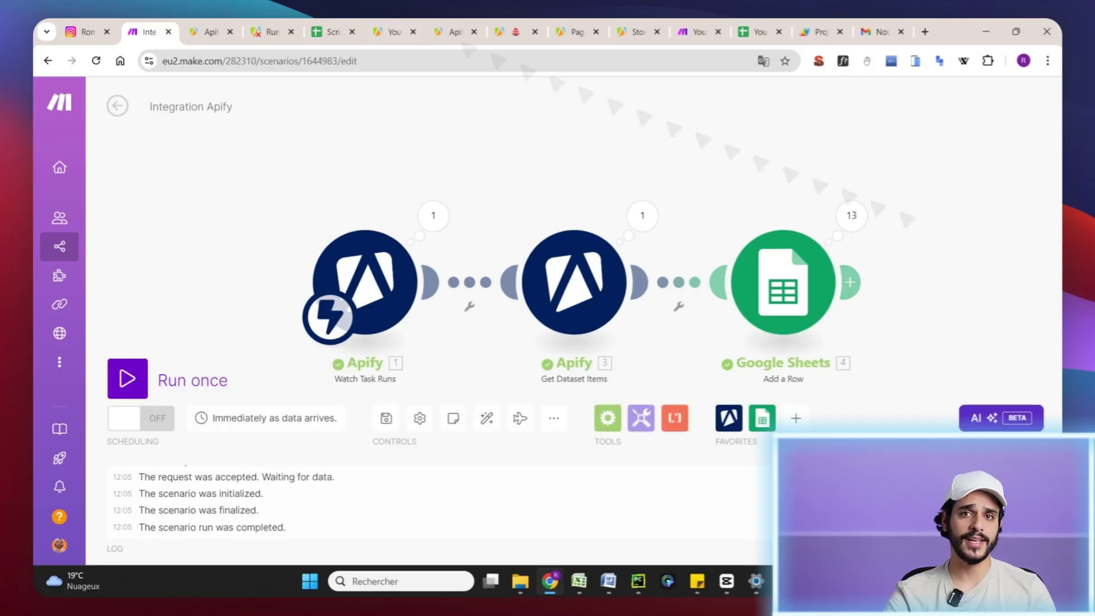
Return to the Instagram run's output in Apify and examine the list of scraped posts.
click(276, 29)
scroll(742, 342, down, 5)
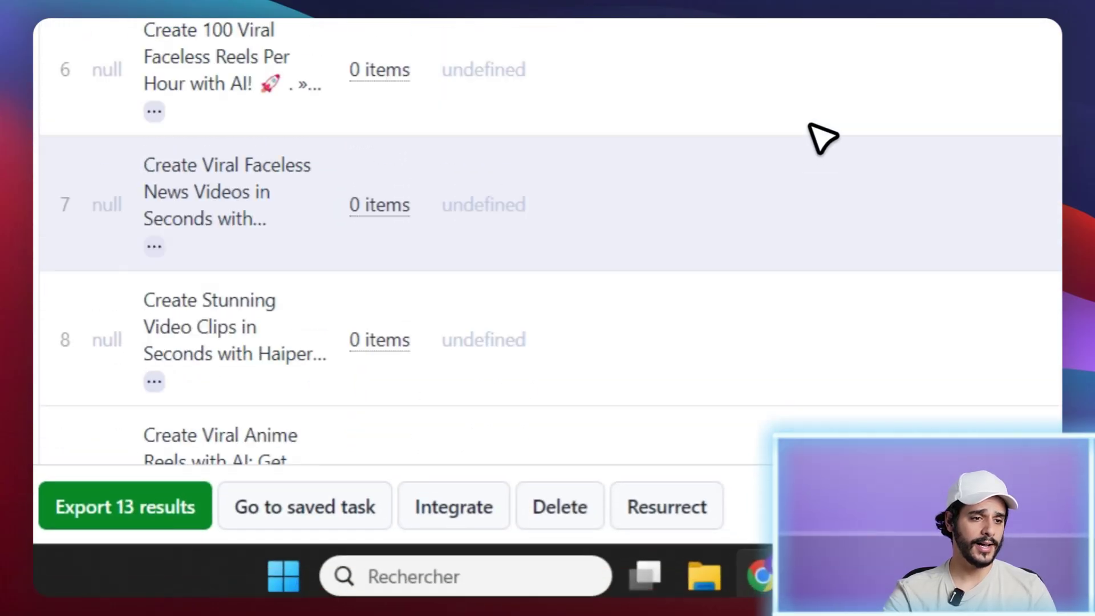
scroll(824, 138, down, 6)
scroll(552, 344, up, 12)
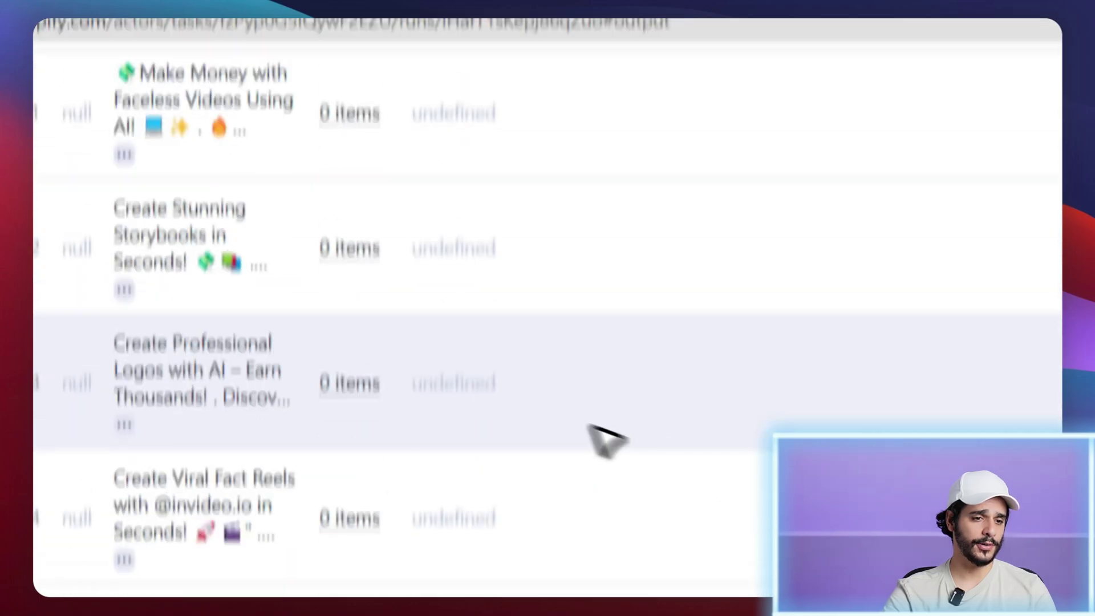
Open the "Scripts vidéos Instagram" spreadsheet and examine the imported profiles, post times, video durations, views, comments and likes.
click(330, 39)
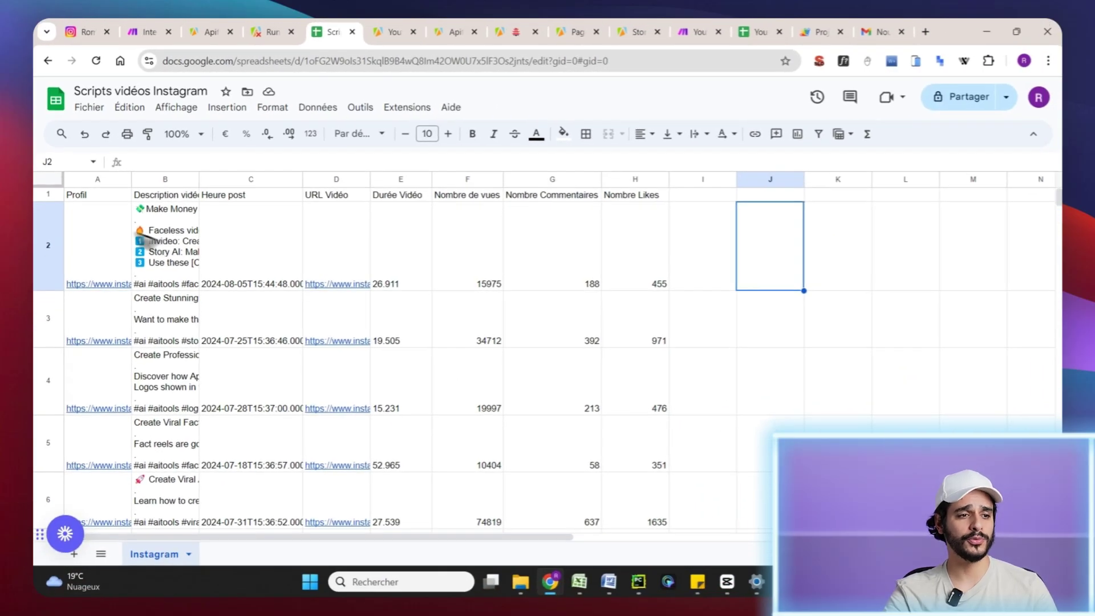
click(107, 229)
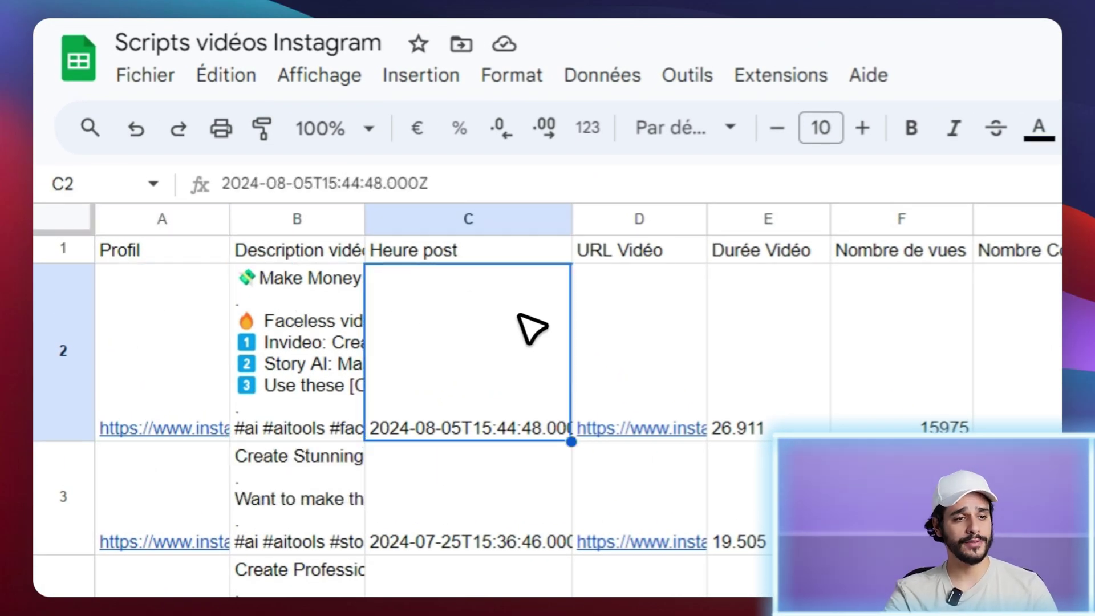
click(686, 406)
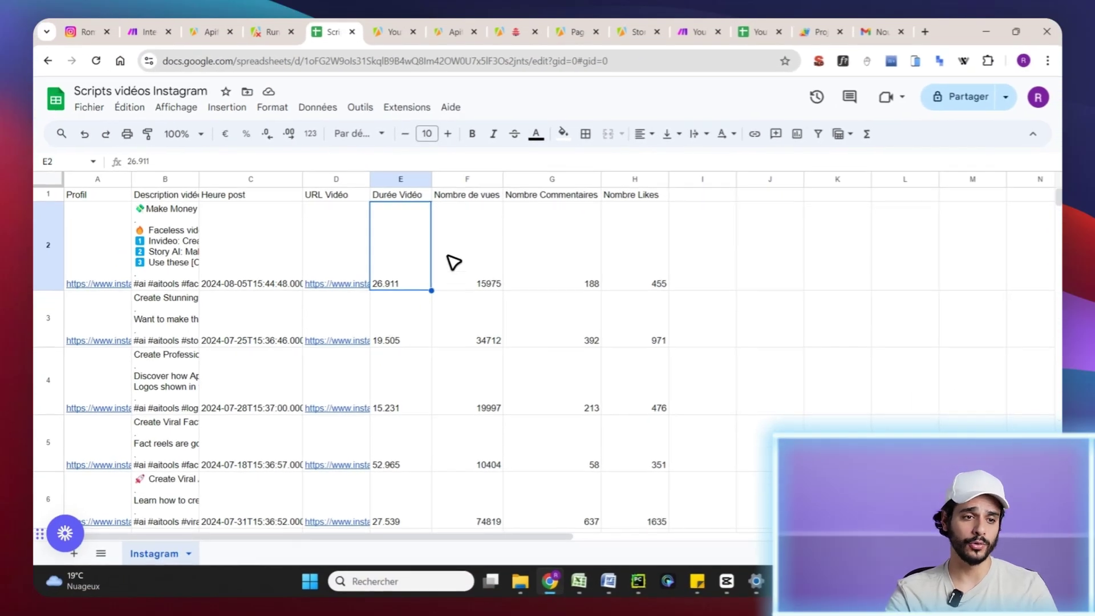
click(456, 263)
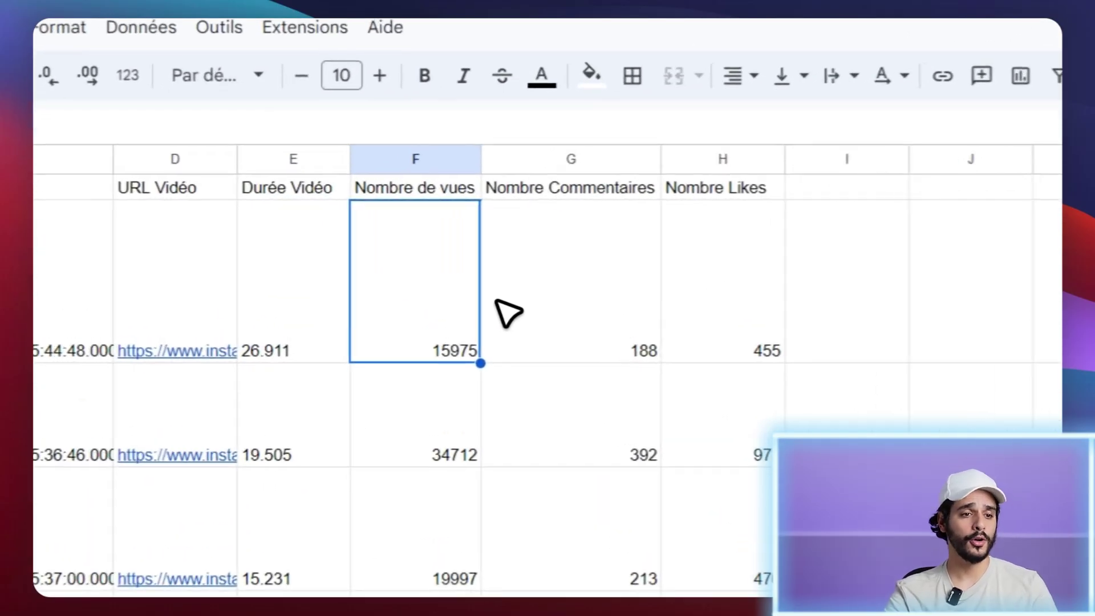
click(540, 258)
click(732, 272)
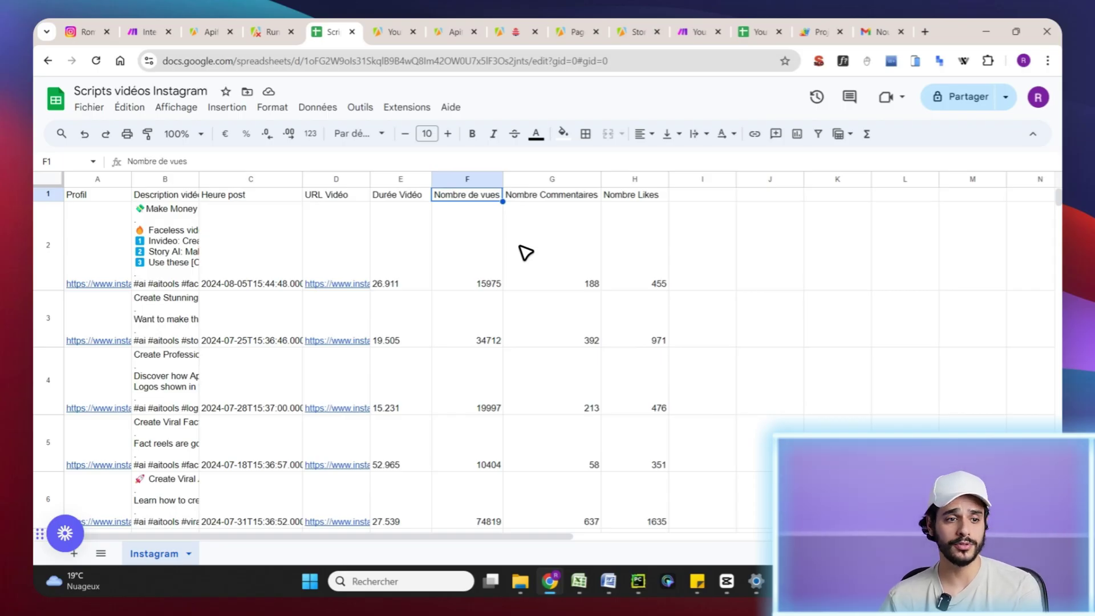
click(449, 341)
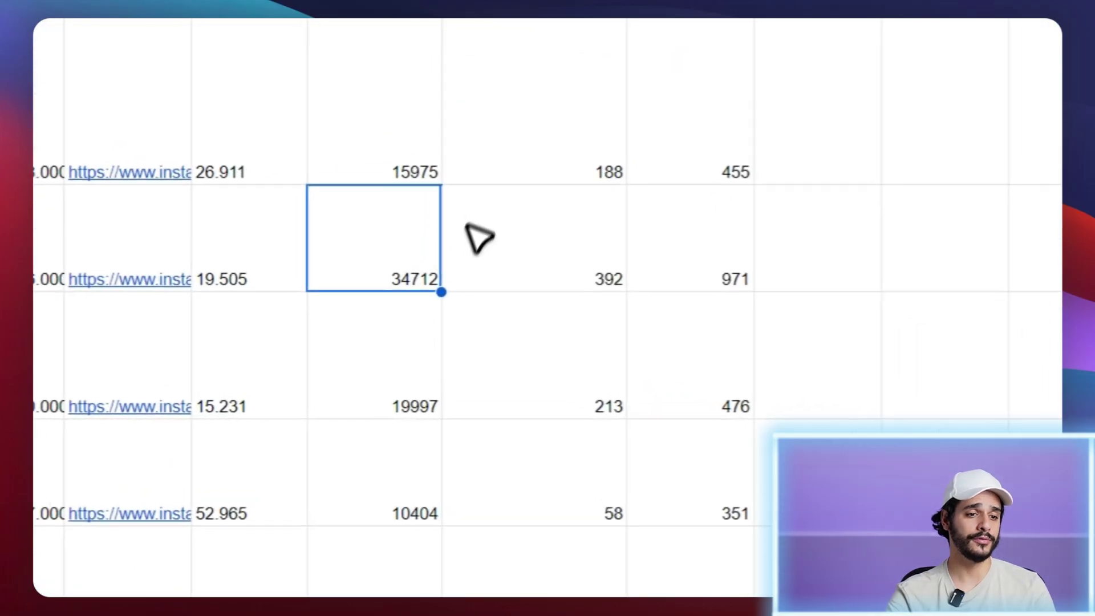
scroll(528, 326, down, 3)
click(479, 427)
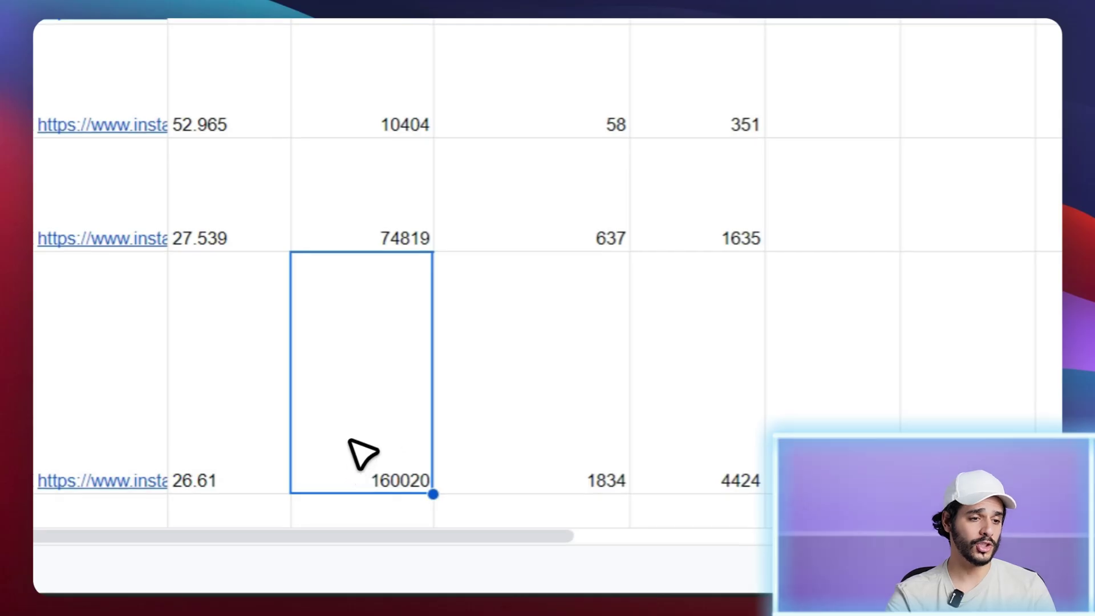
scroll(357, 425, up, 3)
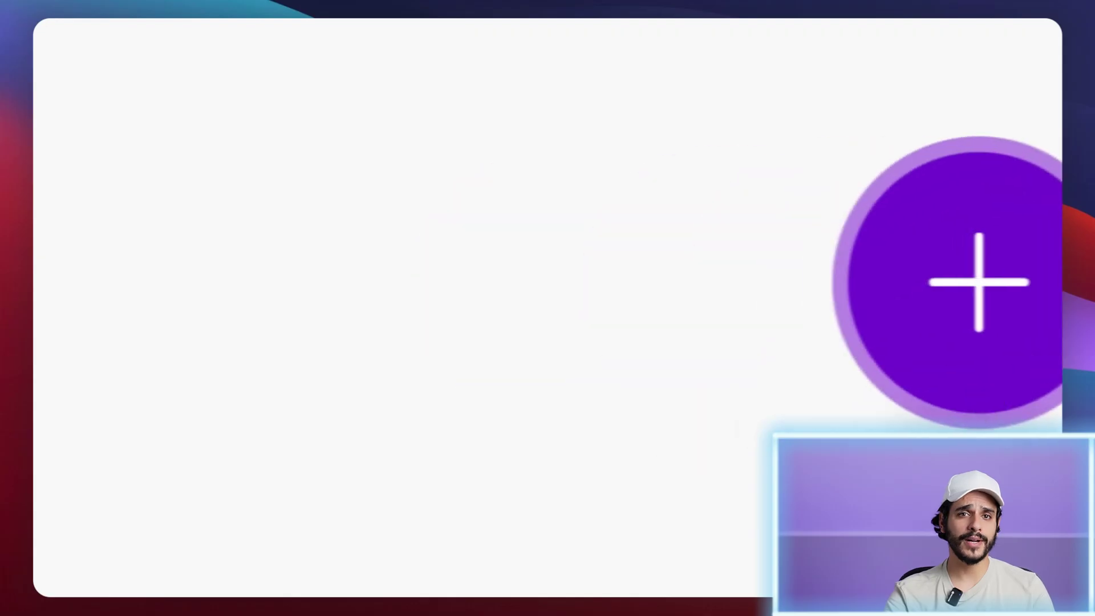
Find Apify in the new Make scenario's module search and add its Watch Task Runs trigger.
click(1019, 323)
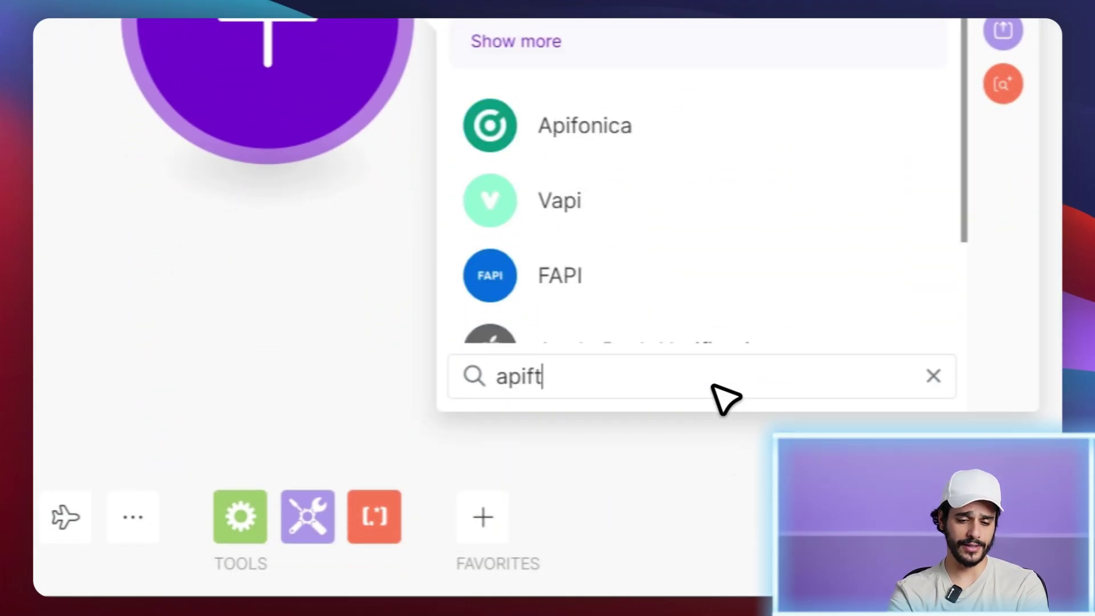
text(y)
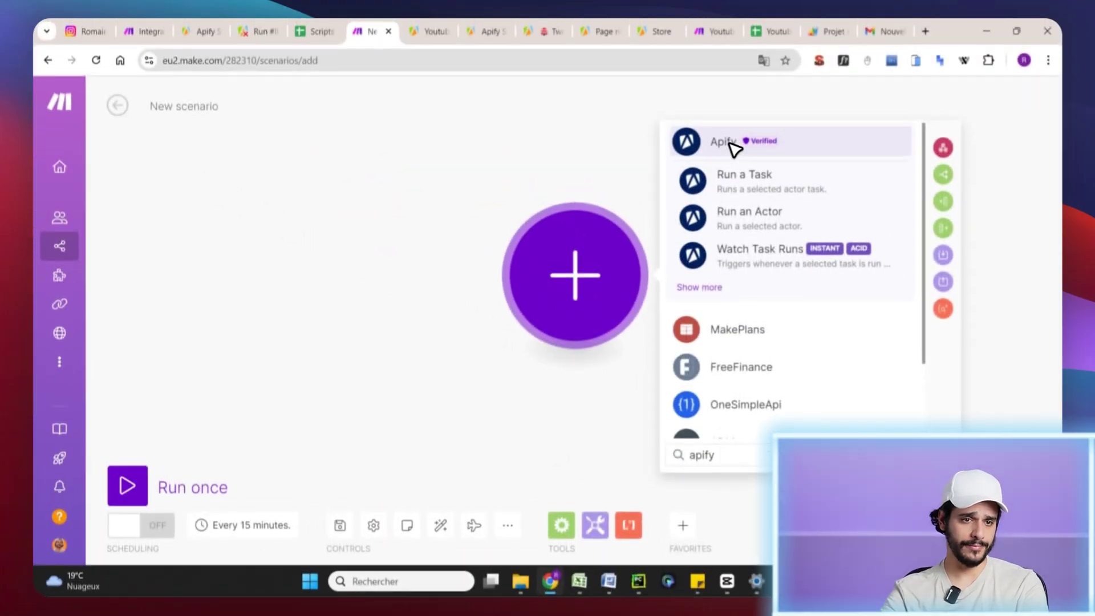
click(733, 144)
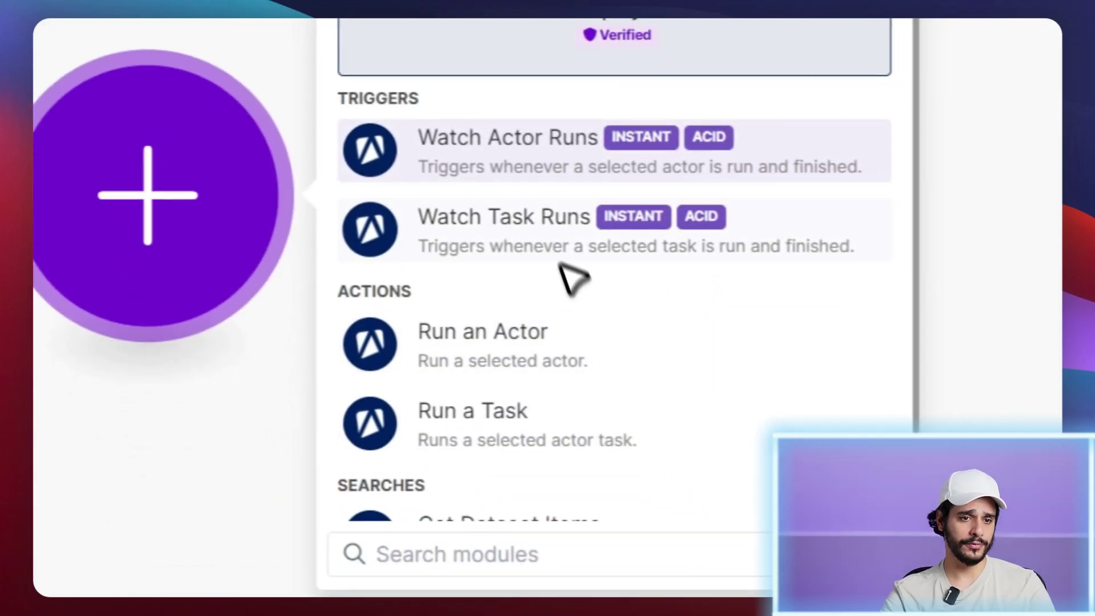
click(547, 248)
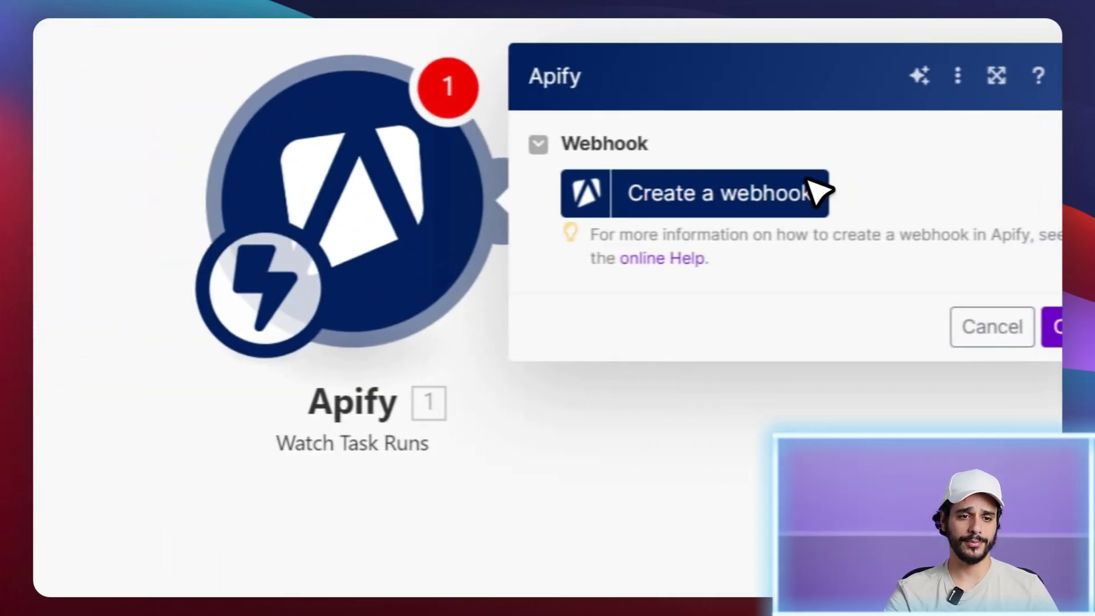
Start a webhook for the Watch Task Runs trigger and open the form for adding an Apify connection.
click(778, 212)
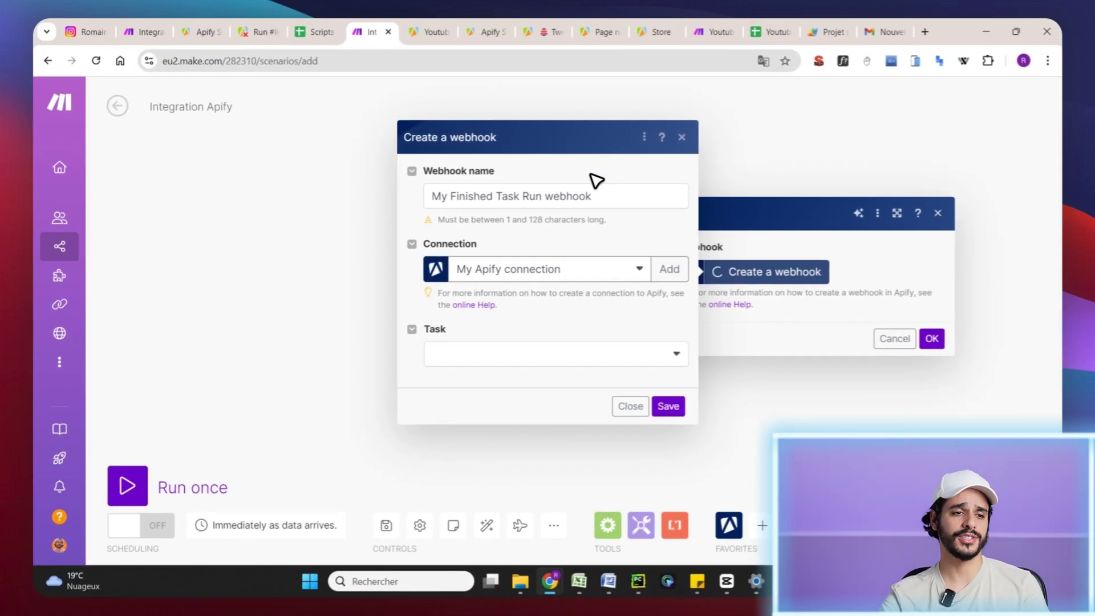
click(669, 273)
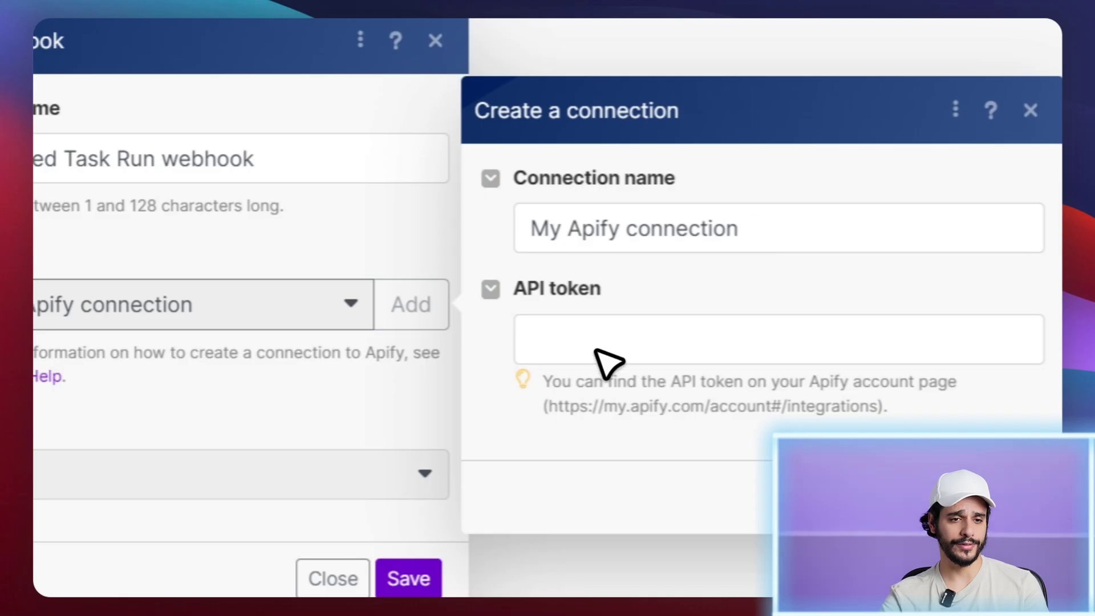
Copy the API token page's address from the connection form, open it in the Apify run's browser tab and dismiss the translation offer.
drag(549, 406, 871, 394)
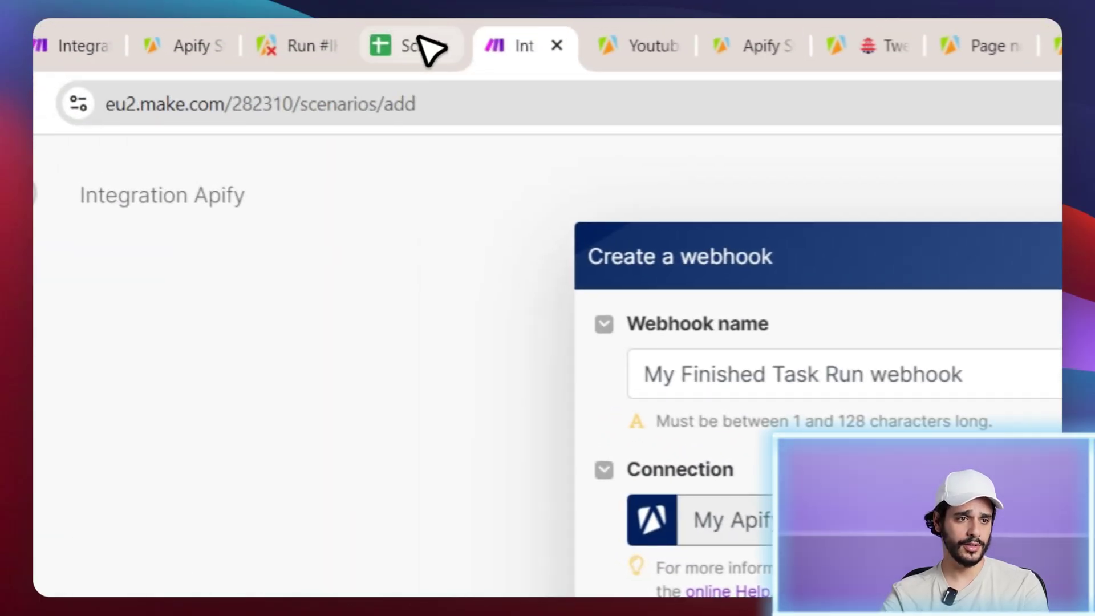
click(425, 43)
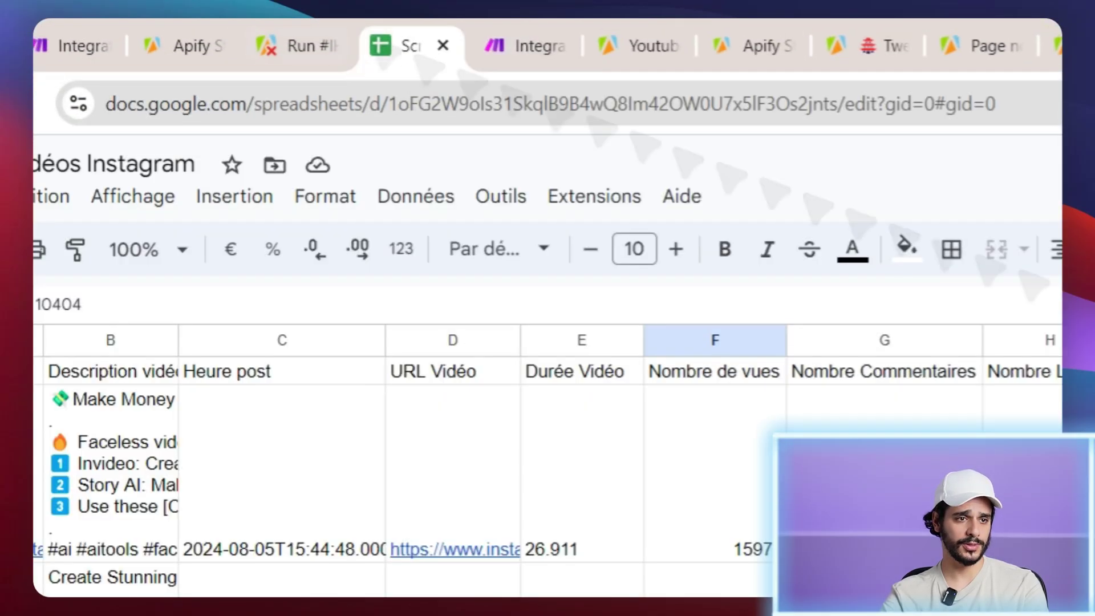
click(302, 46)
click(337, 103)
text(https://my.apify.com/account#/integrations)
key(Return)
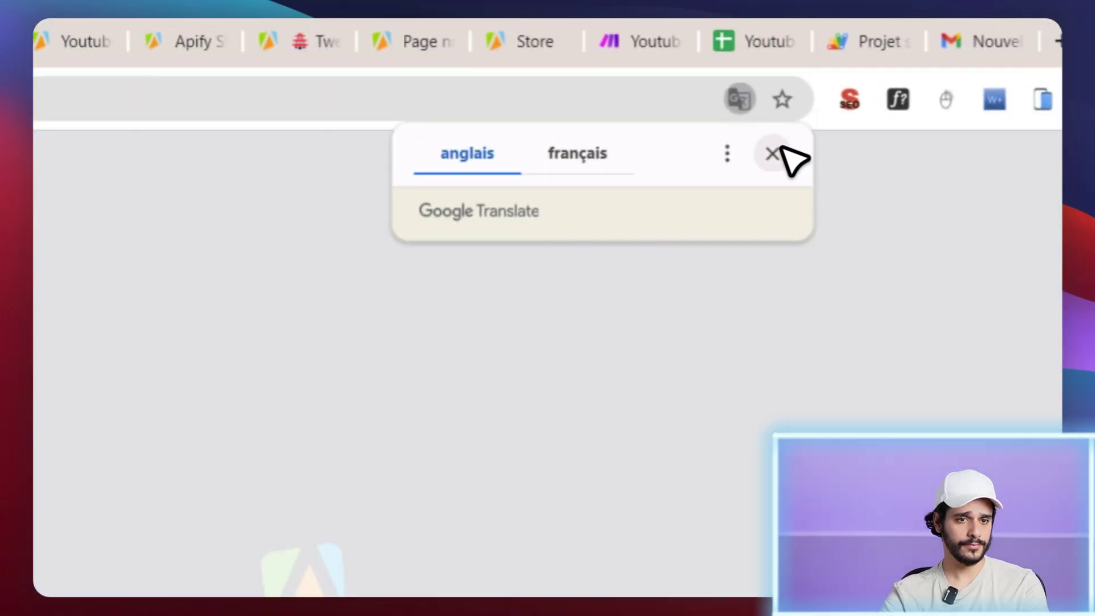
click(773, 152)
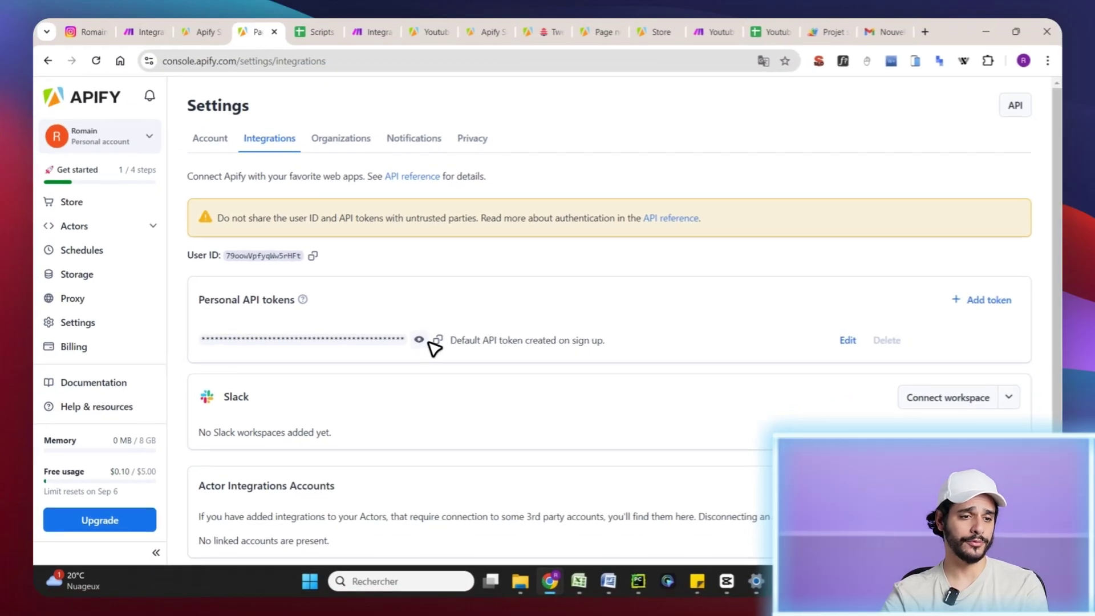
Return to the new Make scenario and discard the unfinished connection and webhook forms.
click(356, 29)
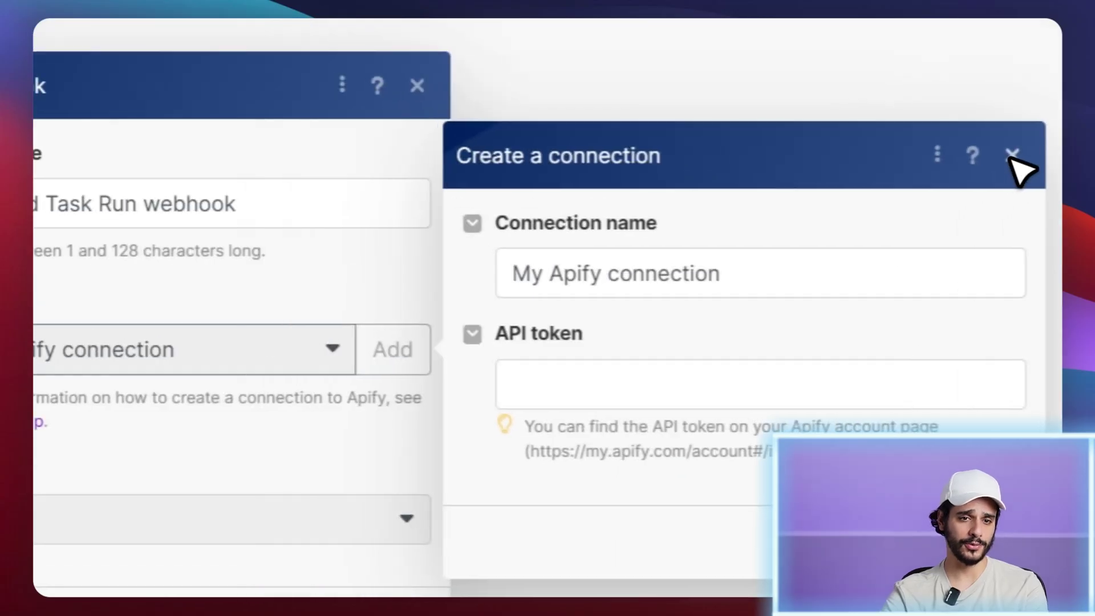
click(1013, 155)
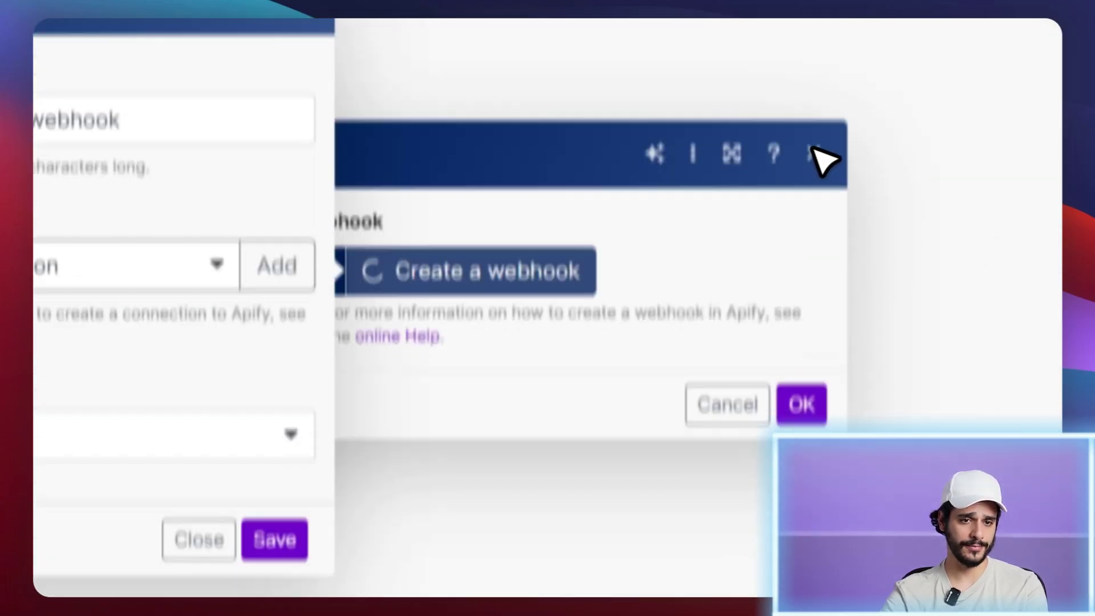
click(813, 25)
Reopen the Watch Task Runs trigger, start a webhook with "My Apify connection" and list the tasks available for it.
click(109, 231)
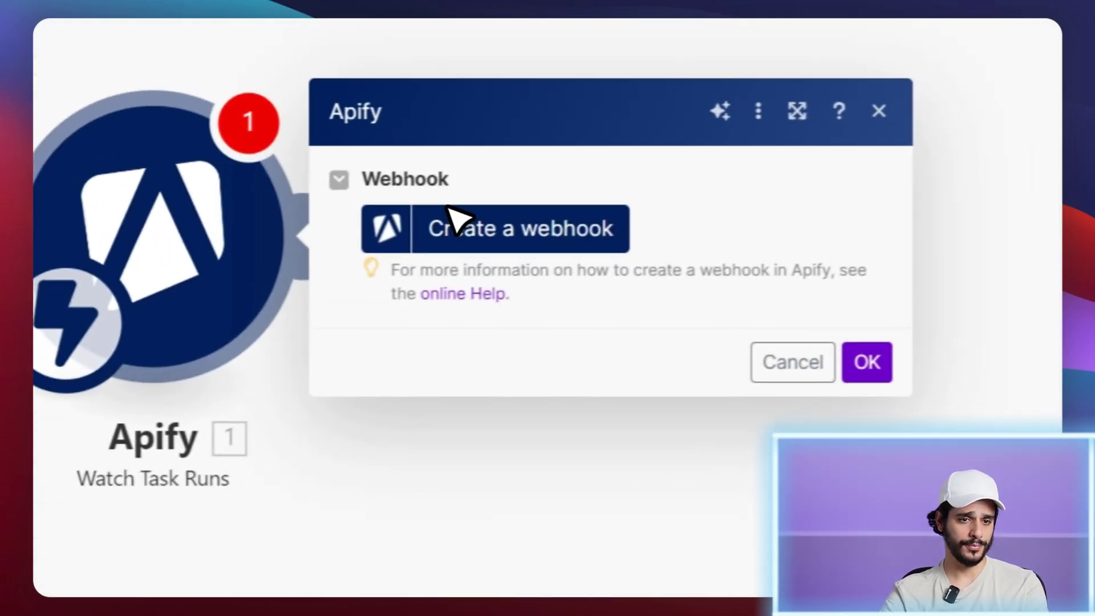
click(573, 174)
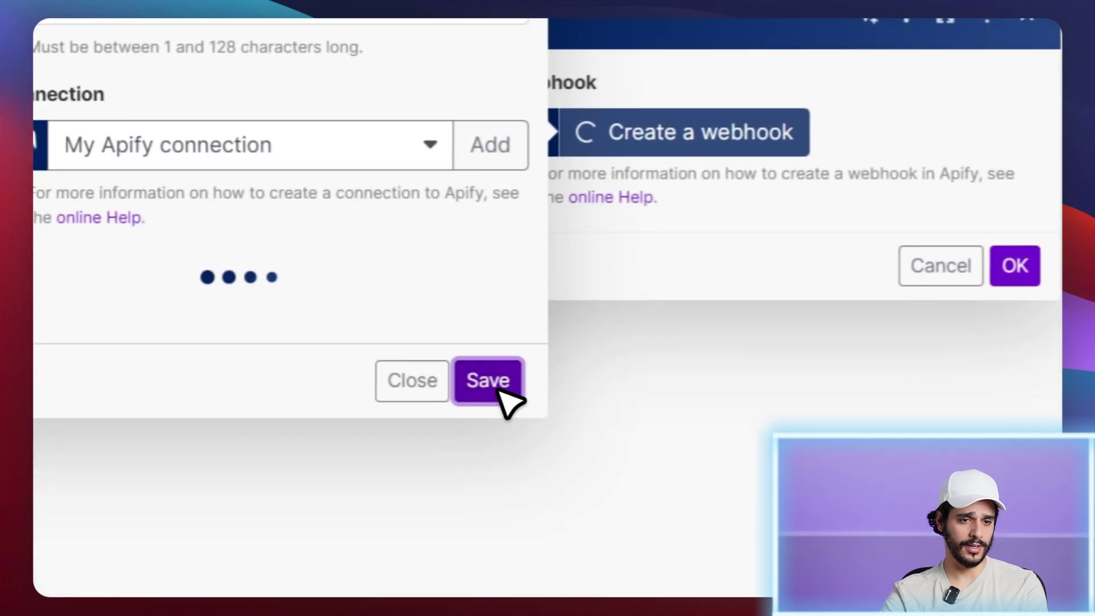
click(490, 383)
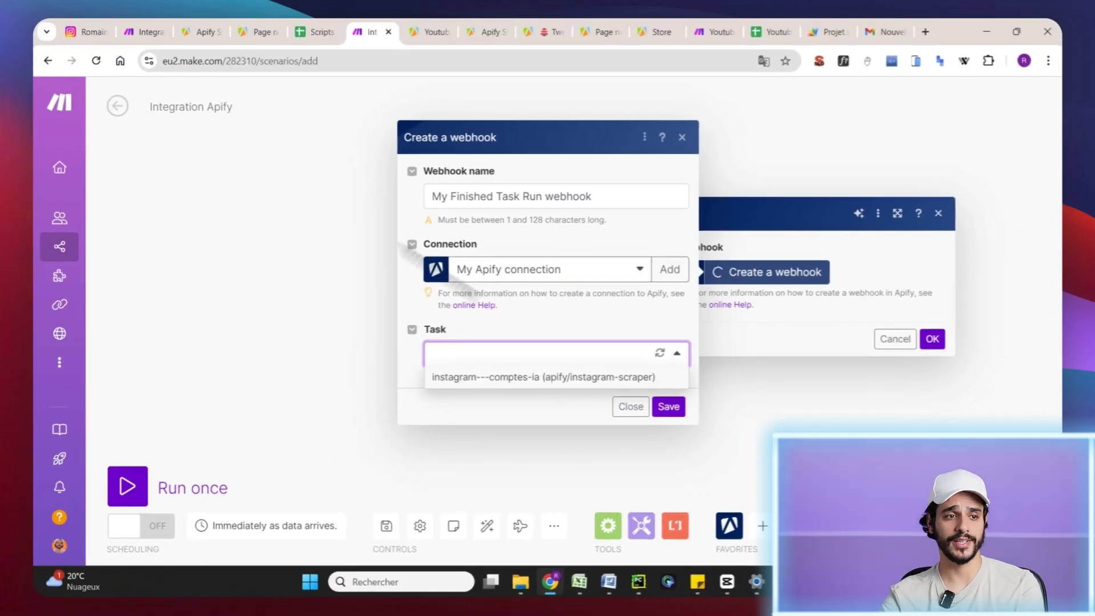
Switch to Apify and bring back the "Instagram - Comptes IA" run page.
click(242, 31)
click(223, 32)
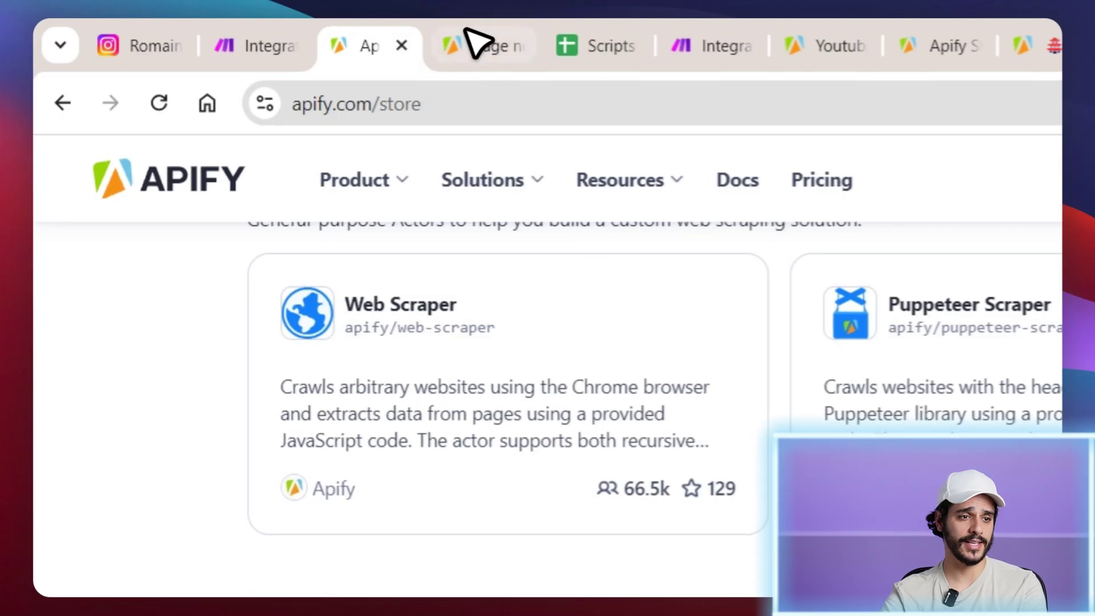
click(478, 43)
click(587, 34)
click(481, 36)
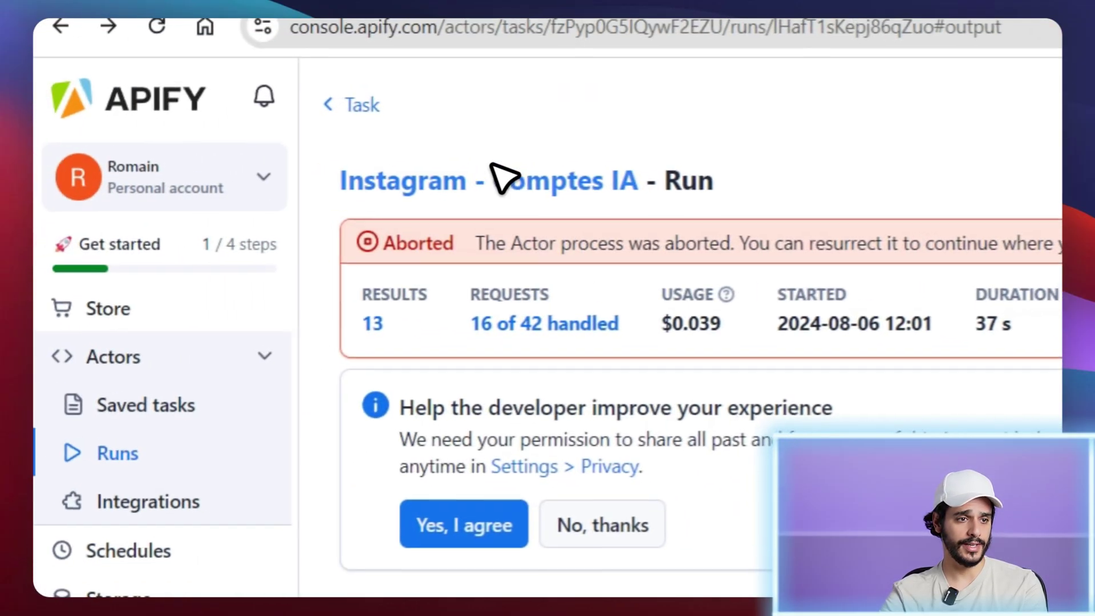
Check the "Instagram - Comptes IA" task page in Apify, return to Make and save the trigger's webhook with the task "instagram---comptes-ia".
click(502, 178)
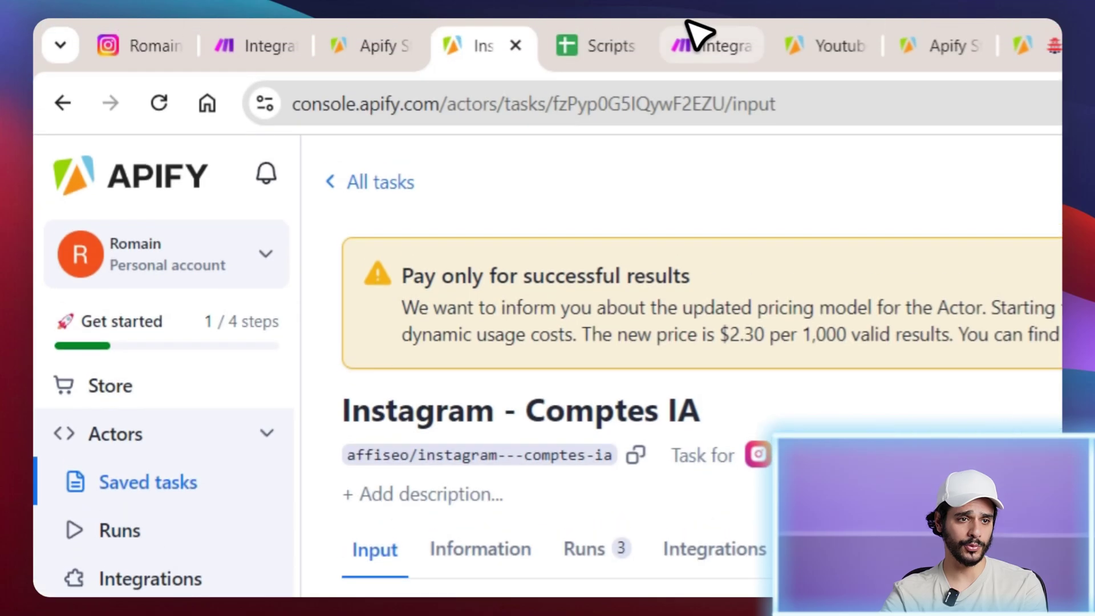
click(693, 26)
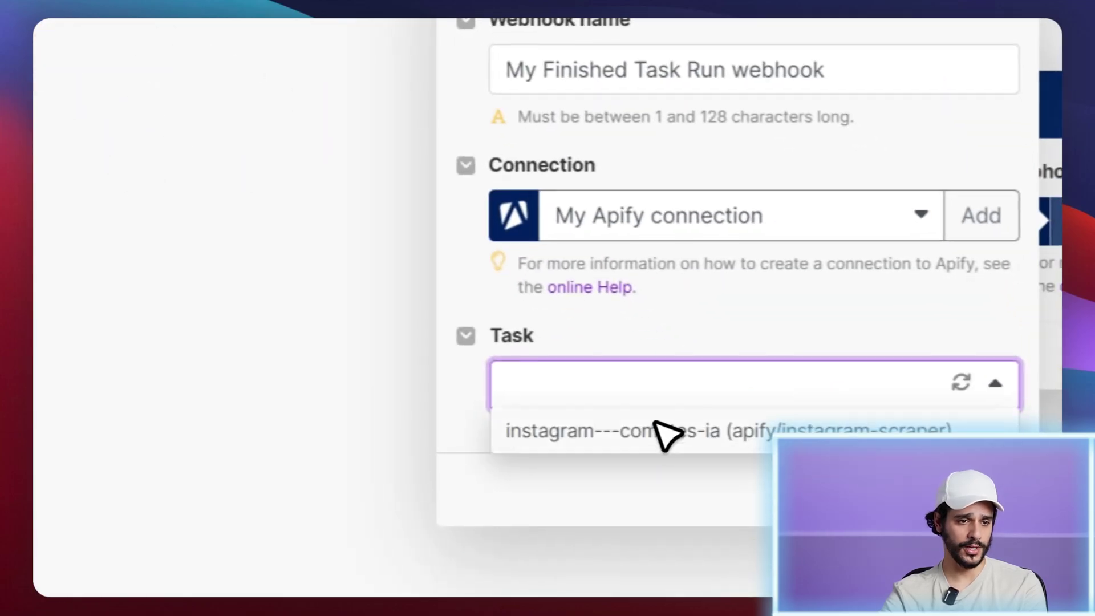
click(667, 437)
click(756, 430)
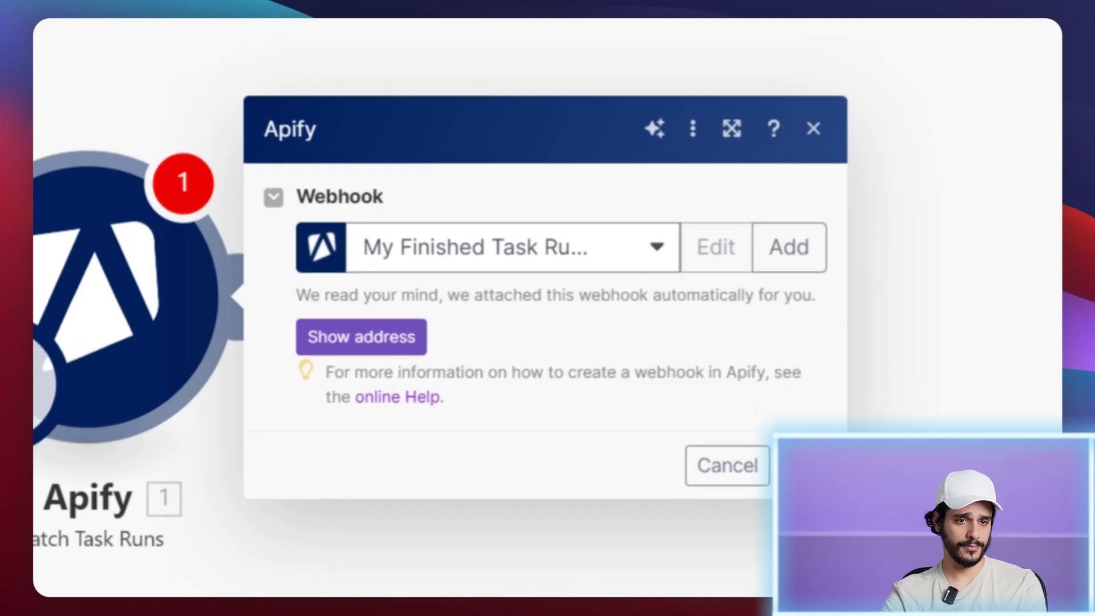
click(804, 490)
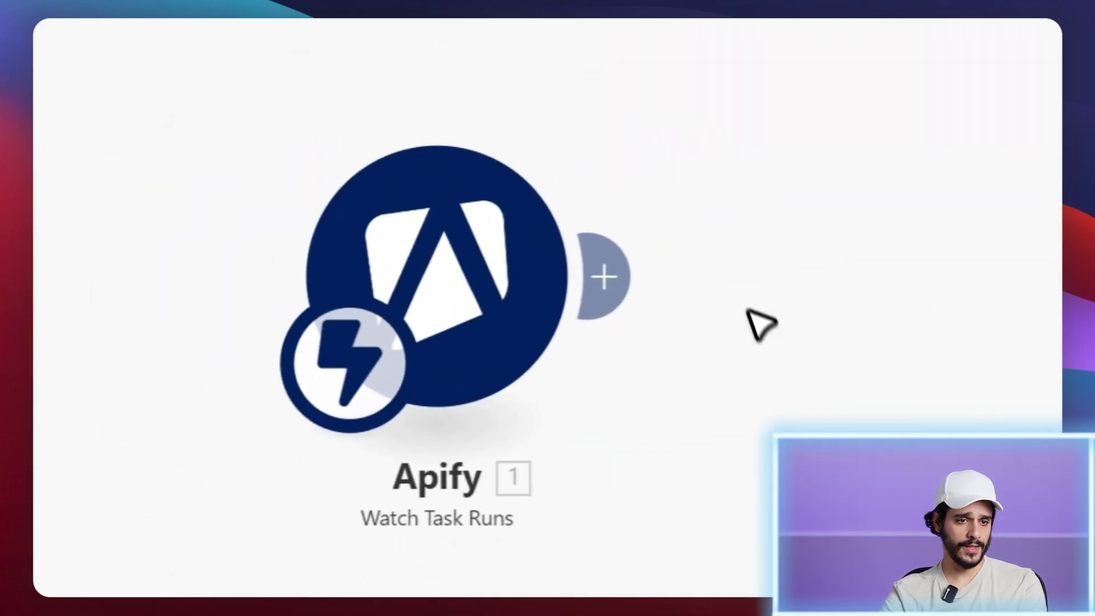
Add an Apify Get Dataset Items module after the trigger and map its Dataset ID to the trigger's defaultDatasetId.
click(639, 275)
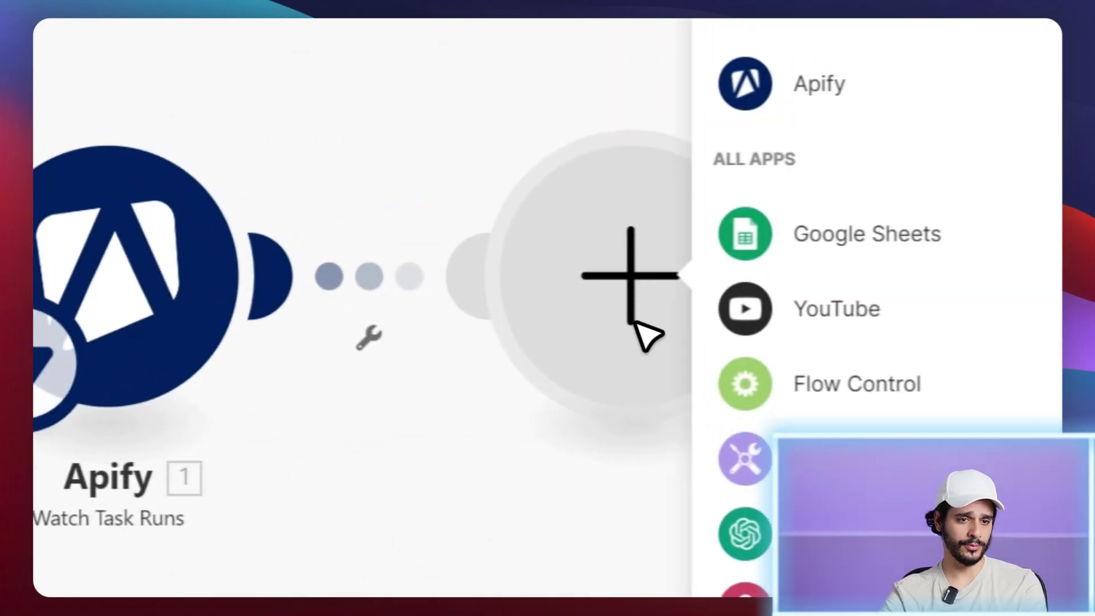
click(796, 151)
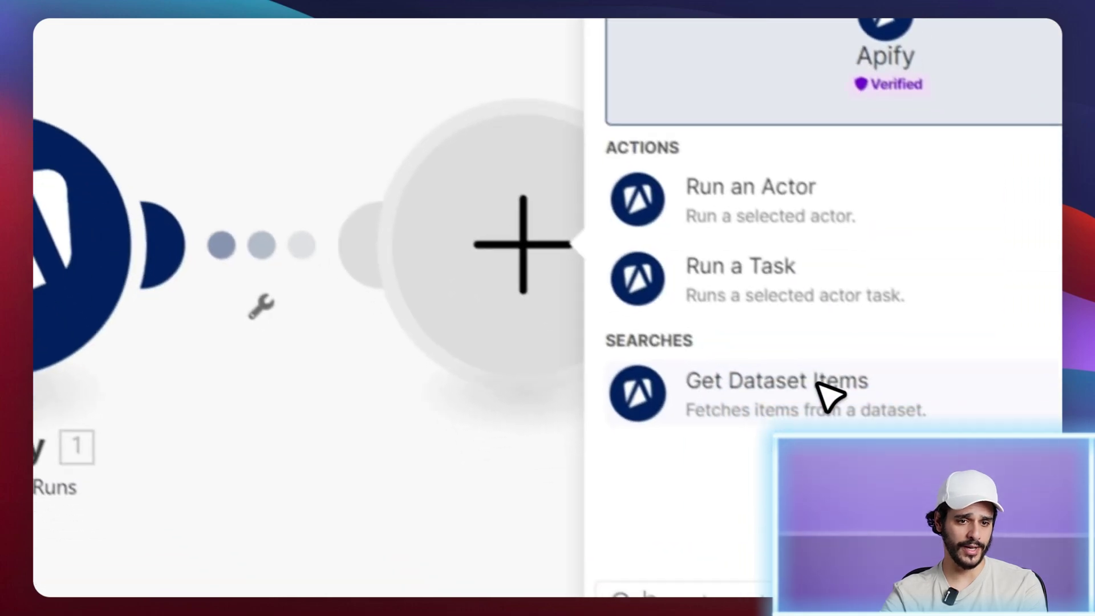
click(938, 482)
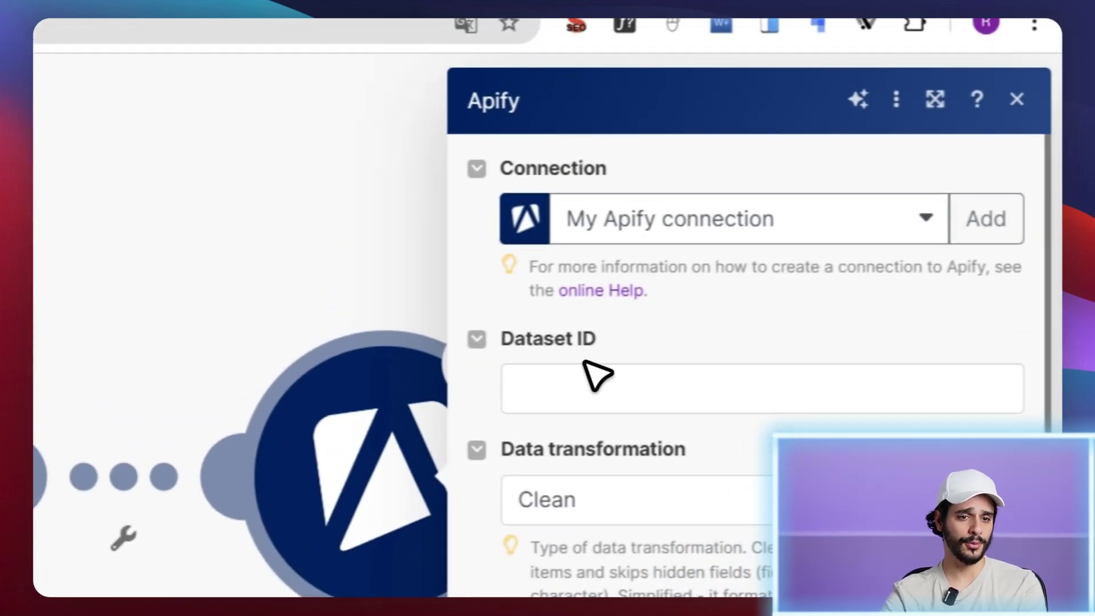
click(716, 179)
scroll(317, 410, down, 10)
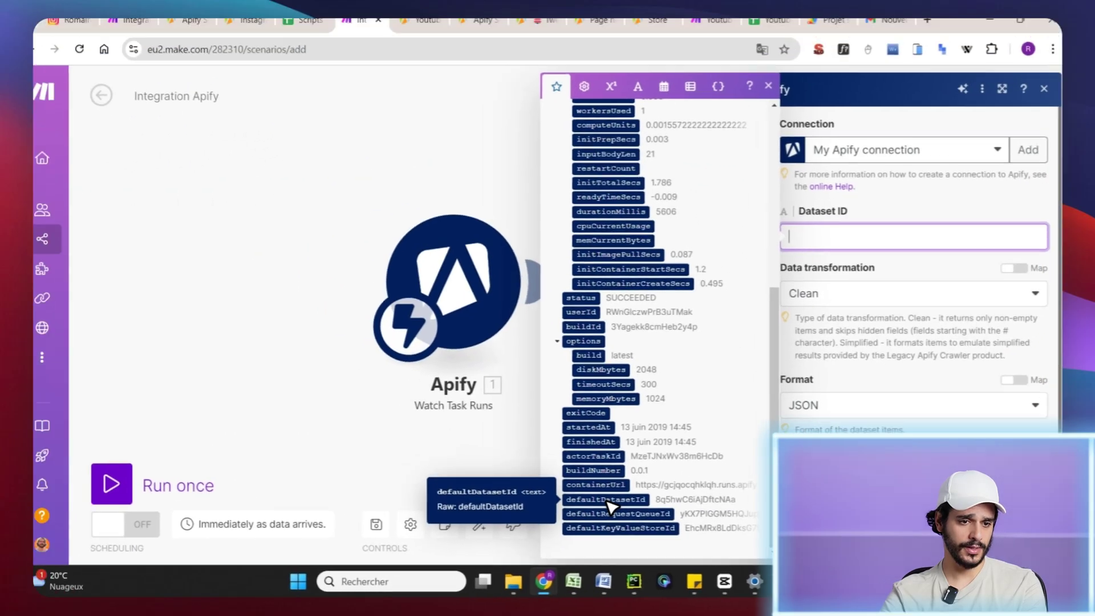
click(635, 503)
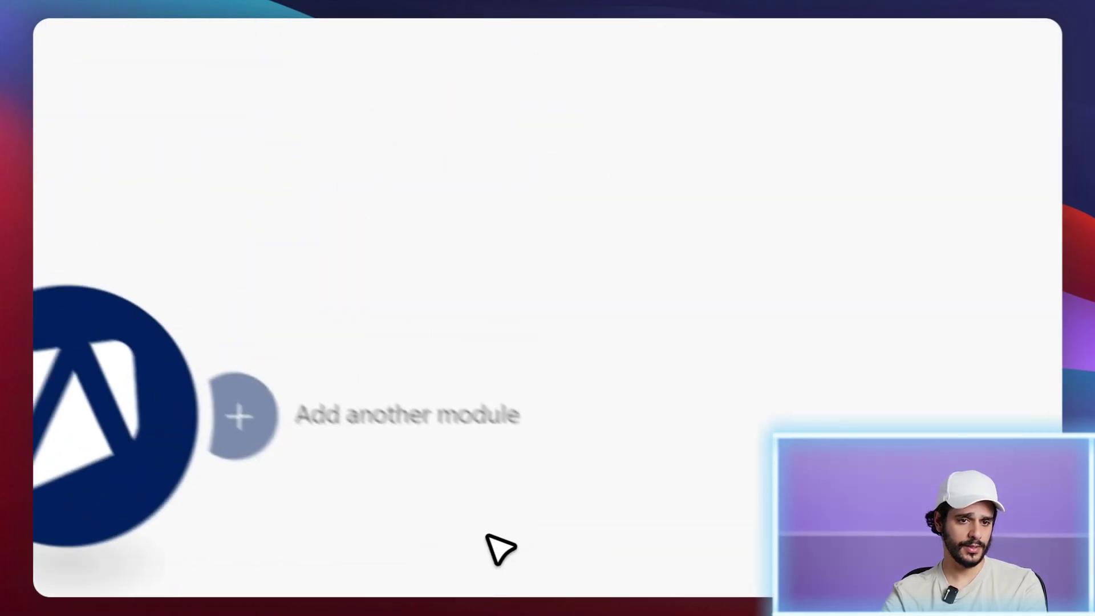
Add a Google Sheets "Add a Row" module after the Get Dataset Items module.
click(541, 450)
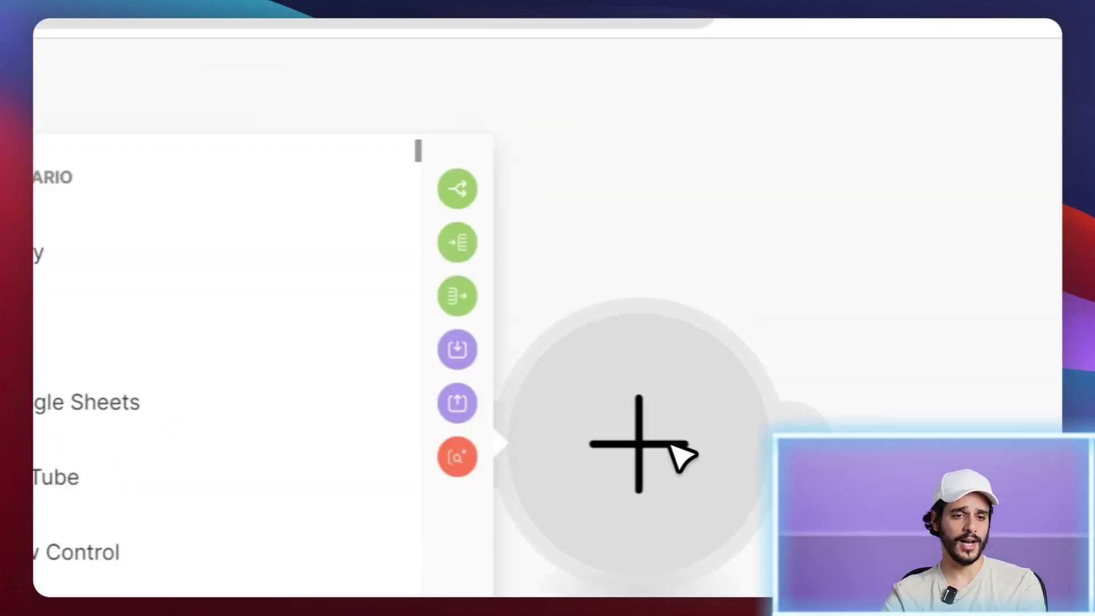
click(191, 398)
scroll(462, 311, down, 3)
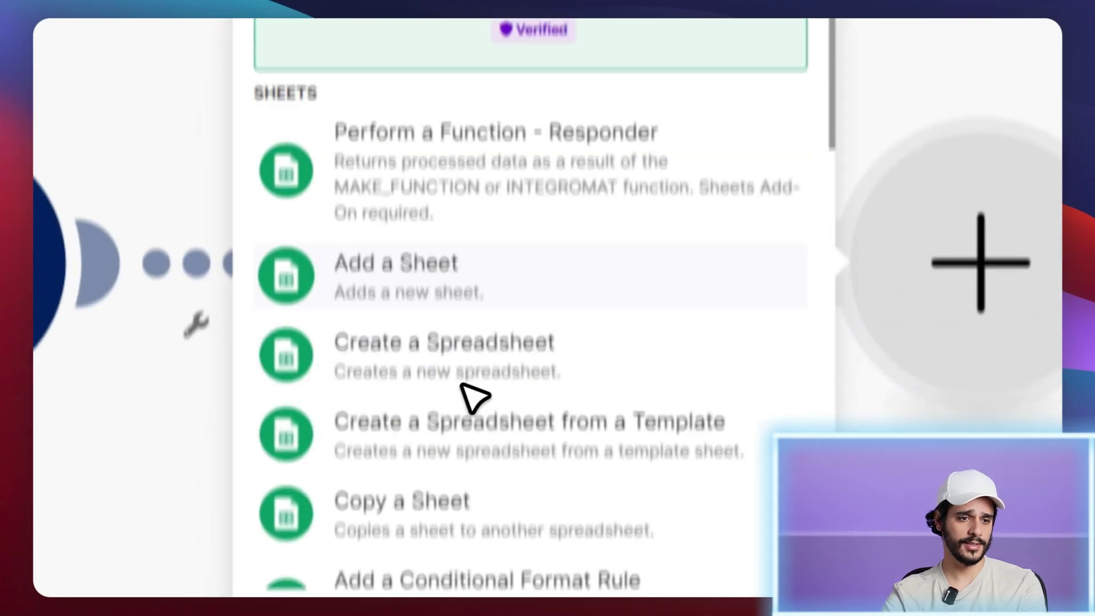
scroll(496, 240, up, 1)
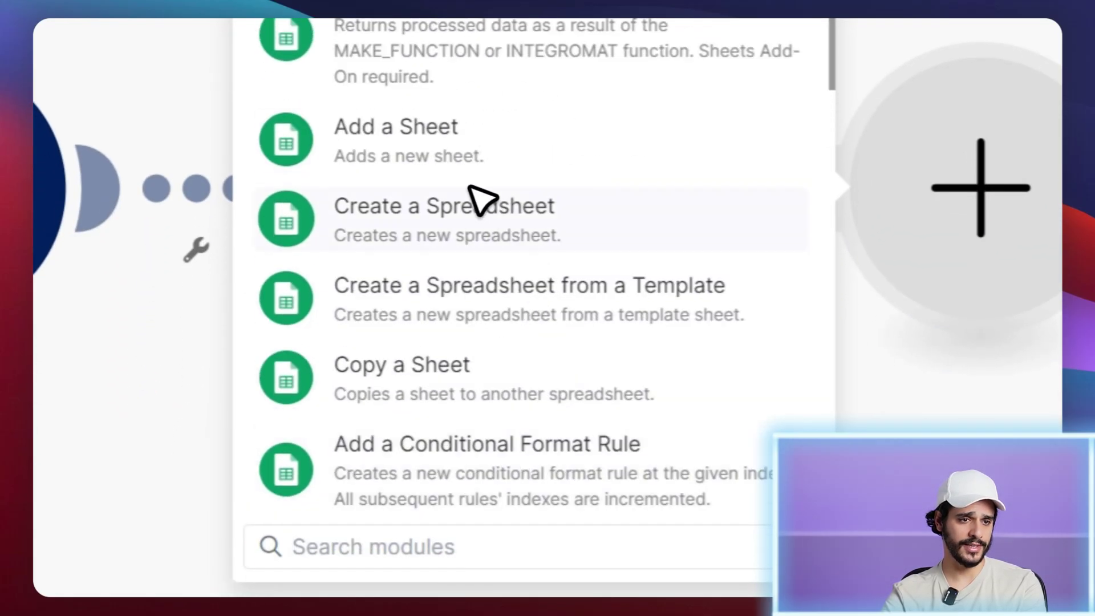
scroll(491, 318, down, 5)
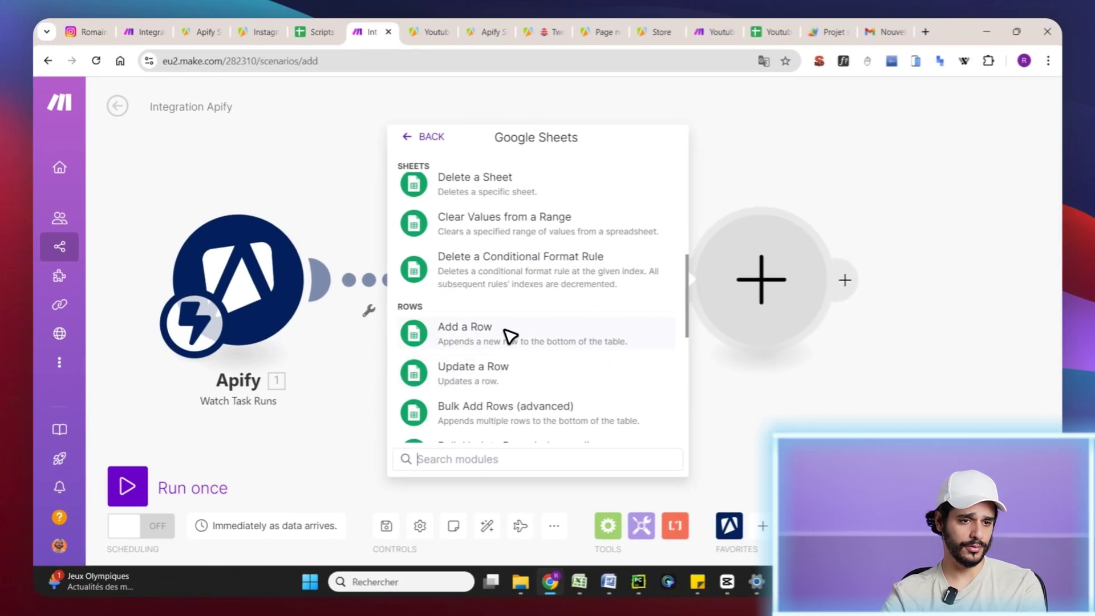
click(465, 328)
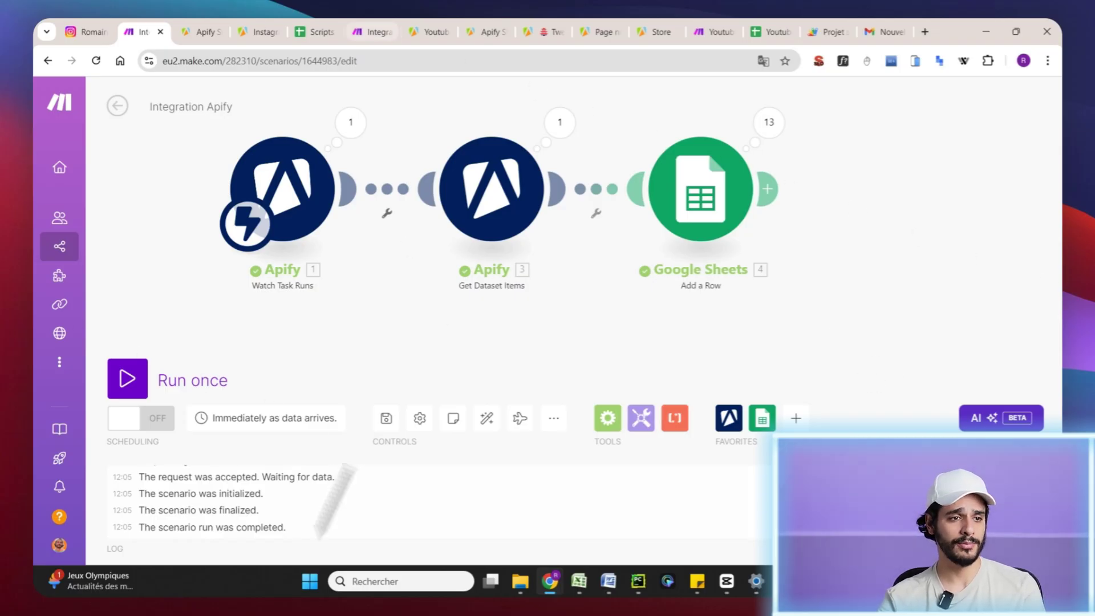
Switch to the YouTube scraper Actor in Apify and examine its input settings, from search term to direct URLs.
click(434, 33)
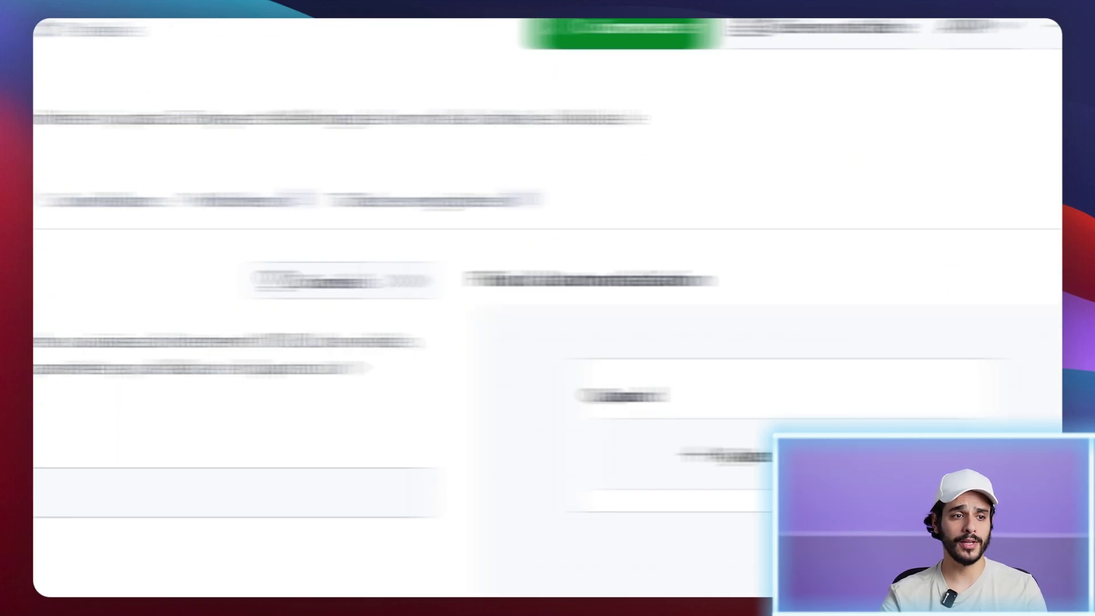
scroll(601, 189, down, 1)
click(423, 167)
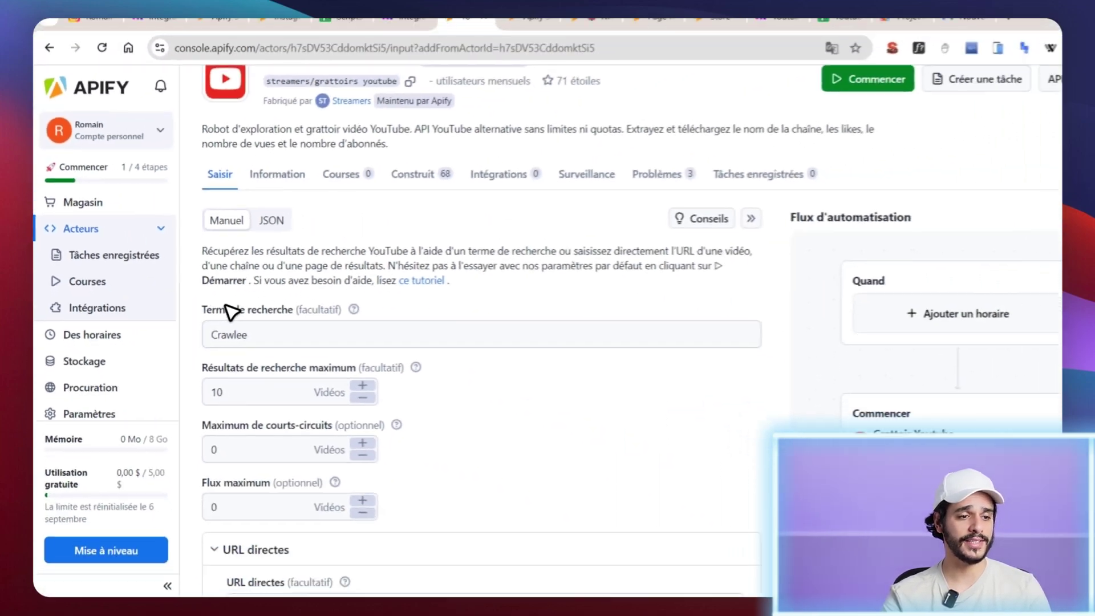
scroll(232, 312, down, 3)
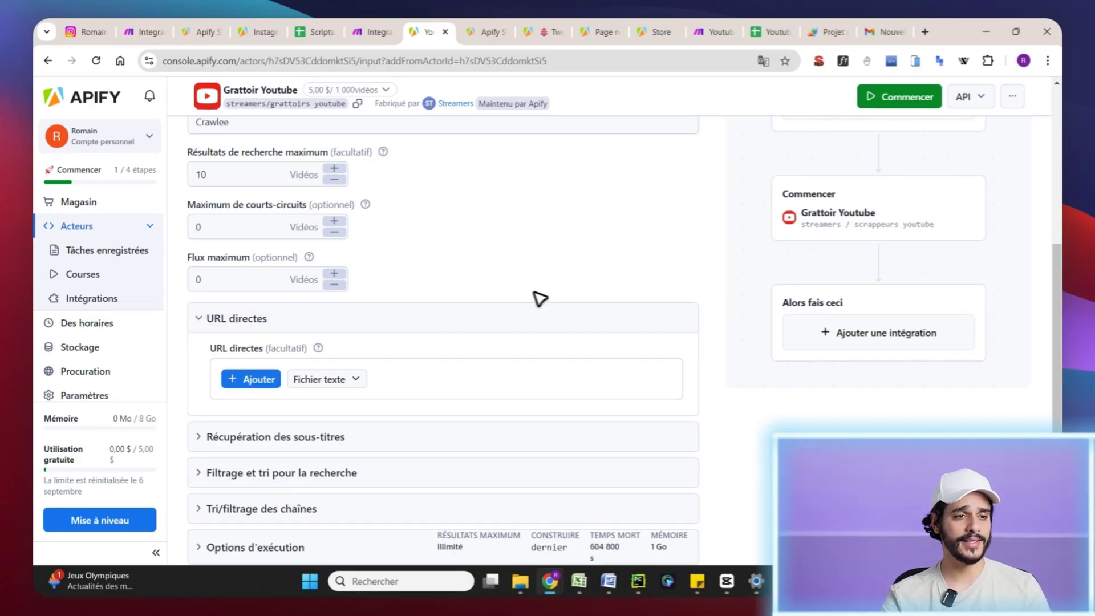
scroll(540, 299, up, 10)
View the Apify Store, integration settings and Tweet Scraper V2 pages, and return to the YouTube scraper Actor.
click(662, 32)
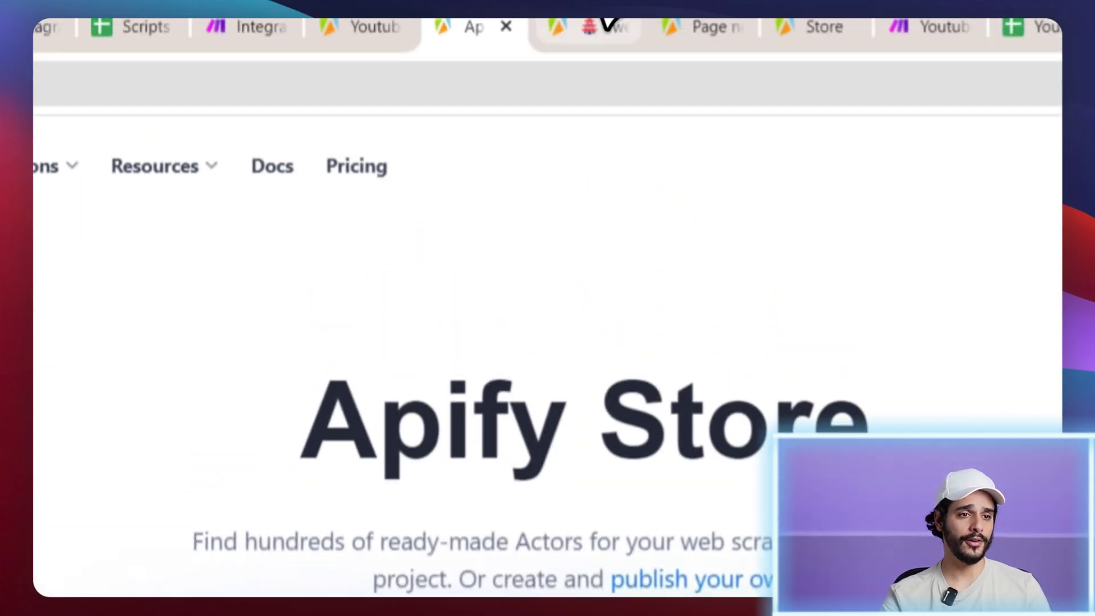
click(559, 35)
click(707, 57)
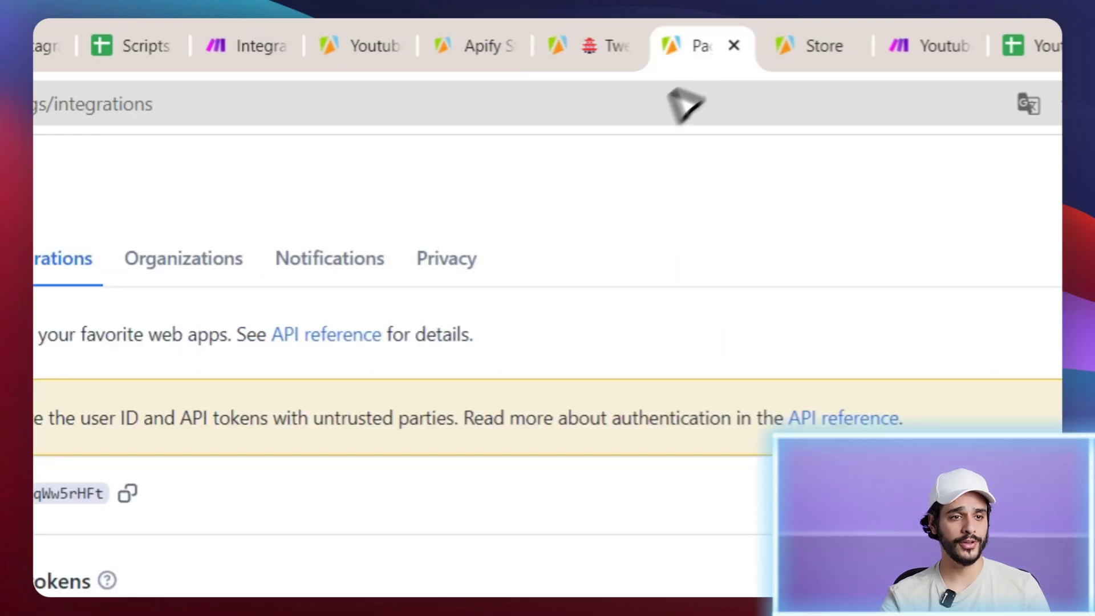
click(579, 54)
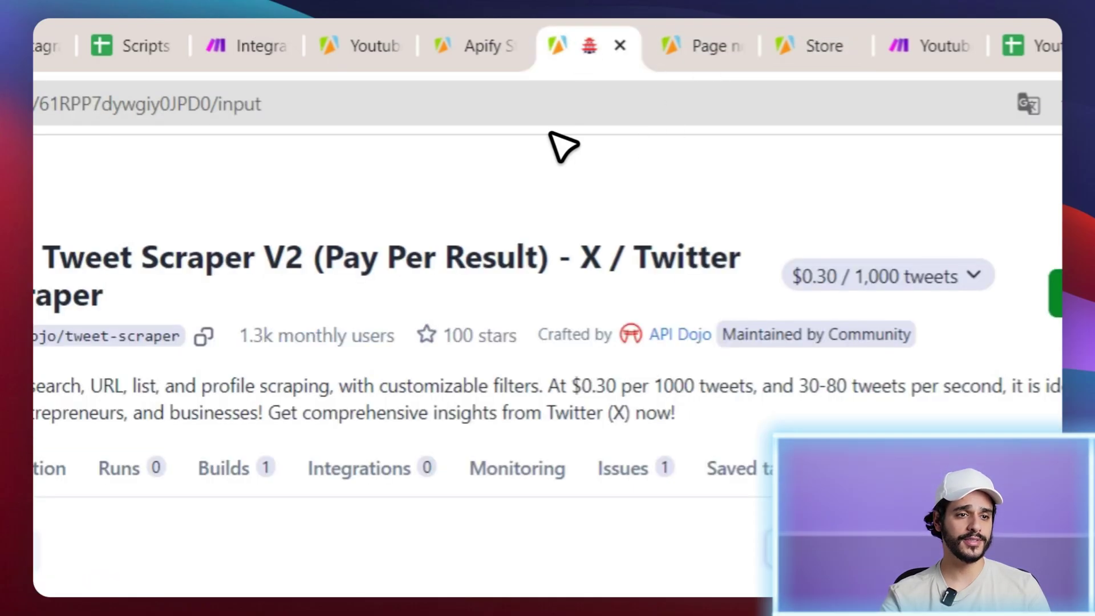
click(464, 50)
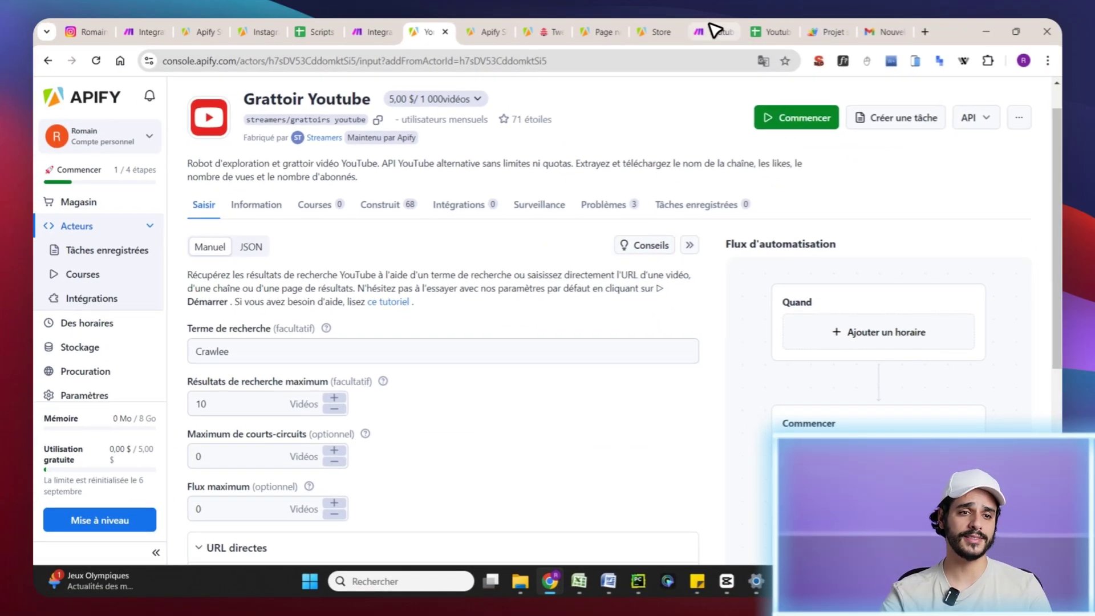
View the Make scenario that watches a YouTube channel's videos, and open its "Youtube" results spreadsheet.
mouse_move(715, 30)
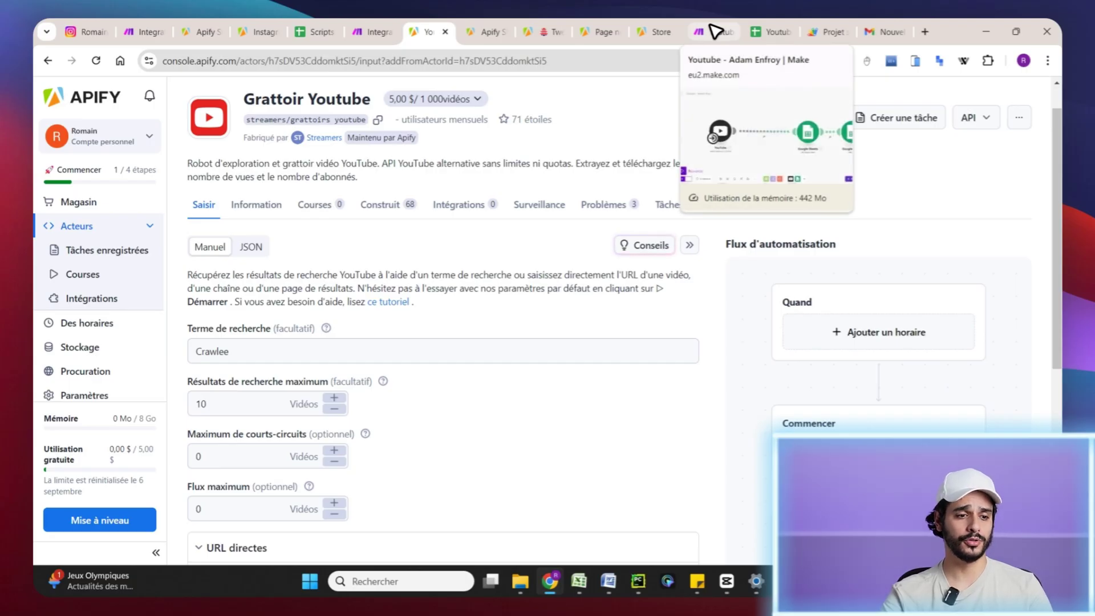
click(714, 31)
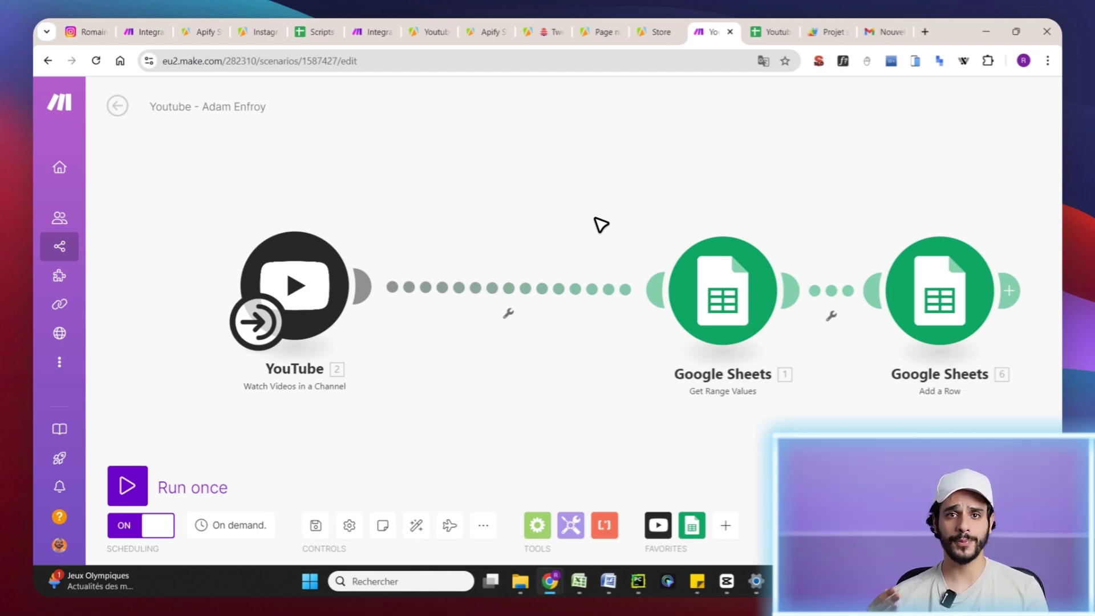
click(770, 31)
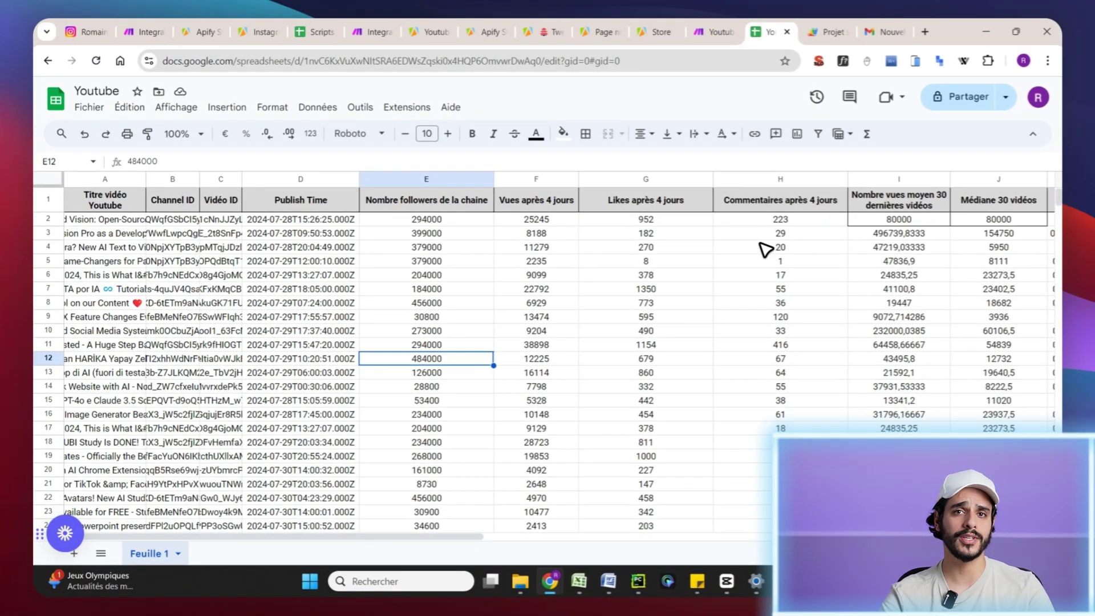
Open the Apps Script project, review 4jours.gs, and search 20vidéos.gs for the copied key string.
click(828, 32)
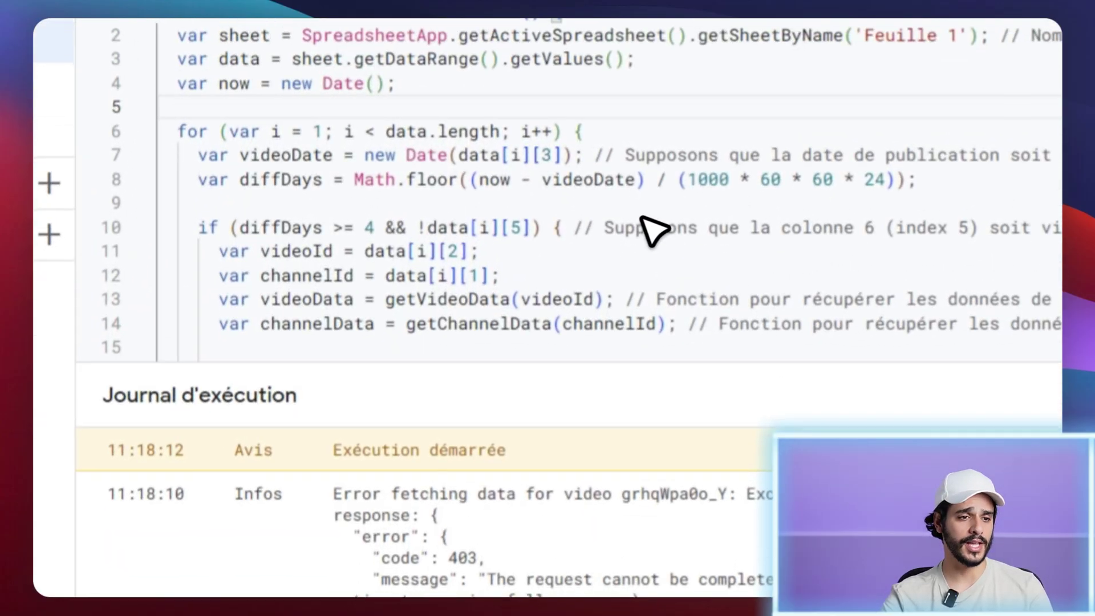
scroll(654, 233, down, 5)
scroll(653, 239, up, 4)
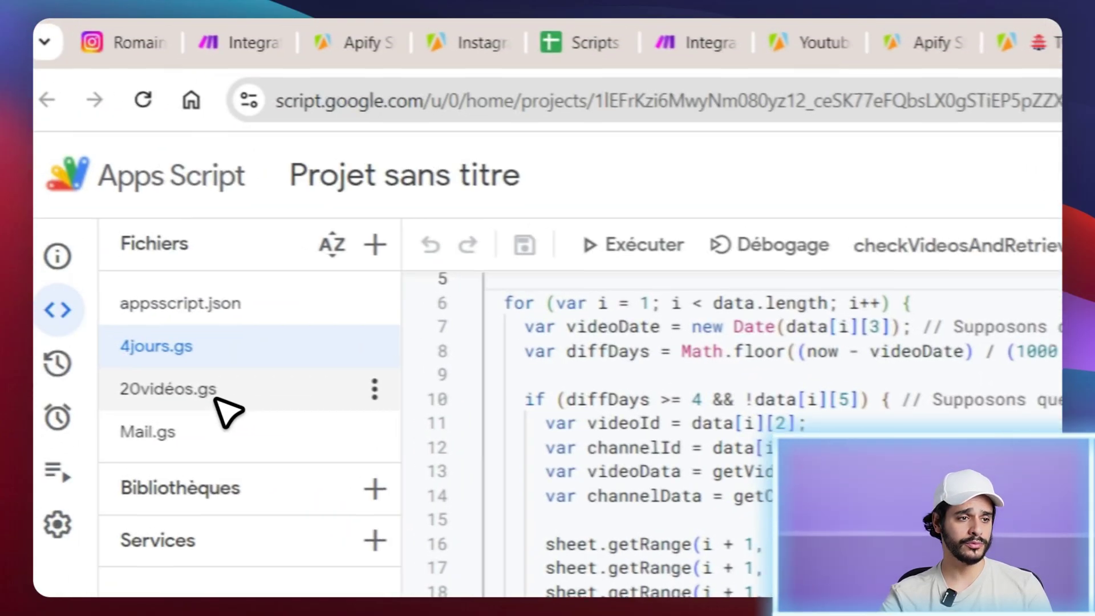
click(216, 399)
key(ctrl+f)
key(ctrl+v)
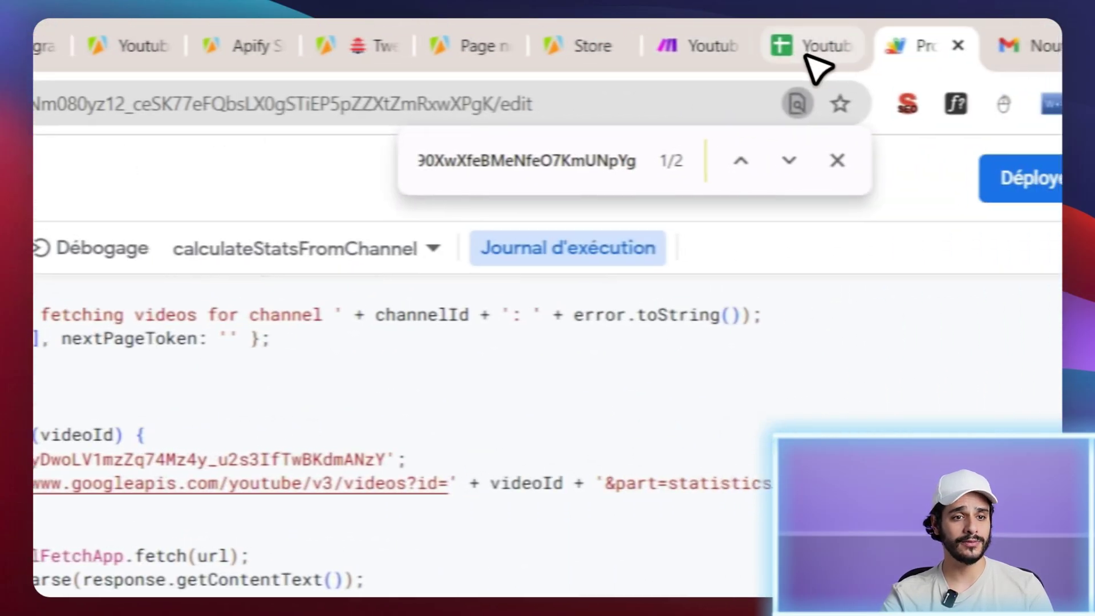
View the YouTube scenario and the viral video alert in Gmail, and revisit the "Youtube" spreadsheet and its Apps Script project.
click(809, 56)
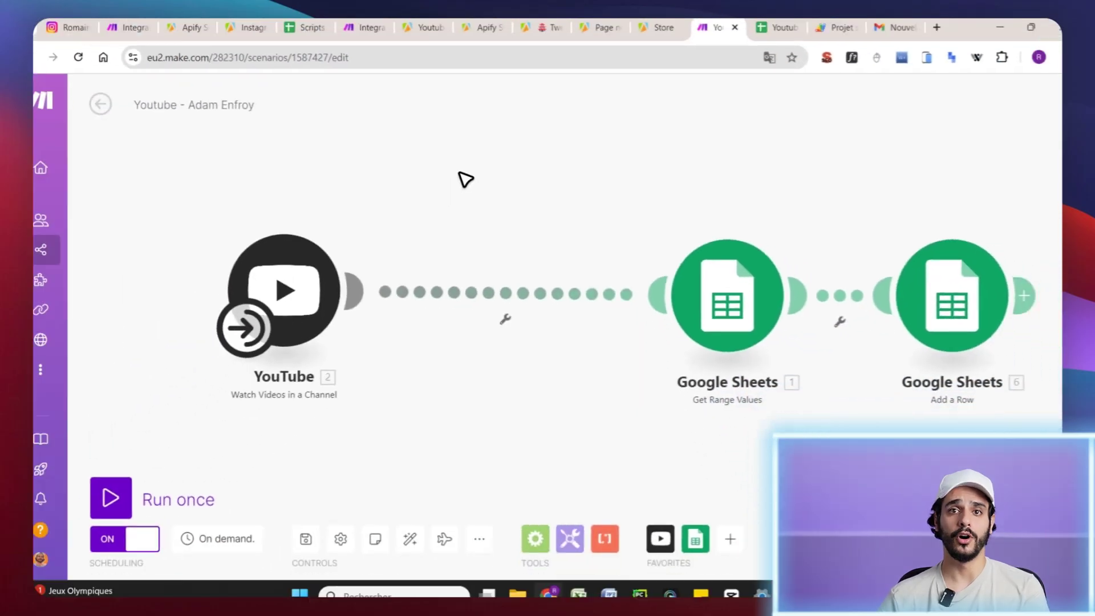
click(894, 30)
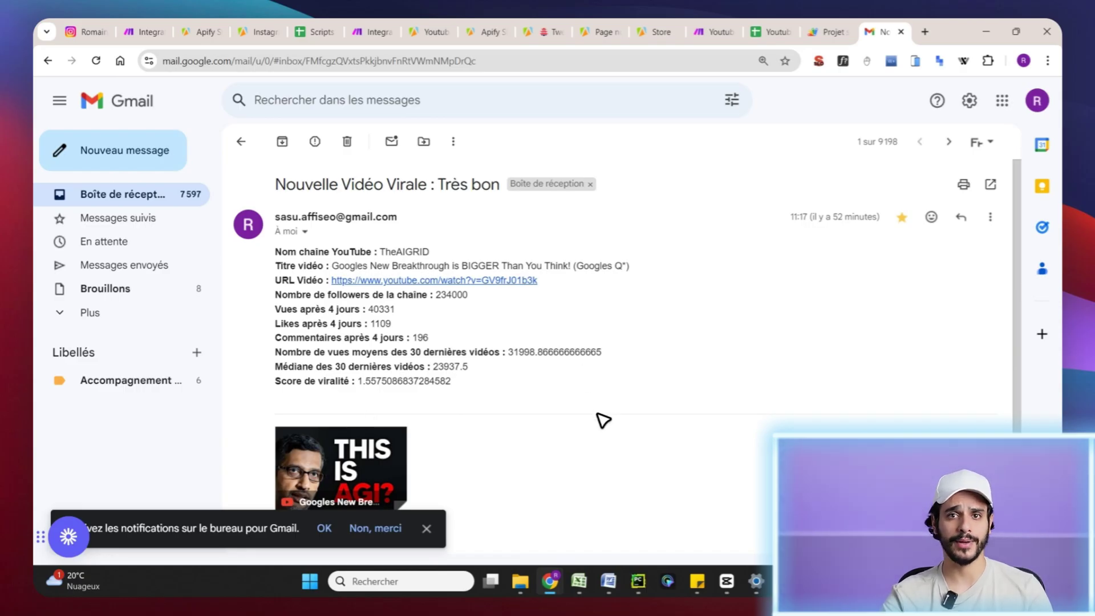
click(770, 32)
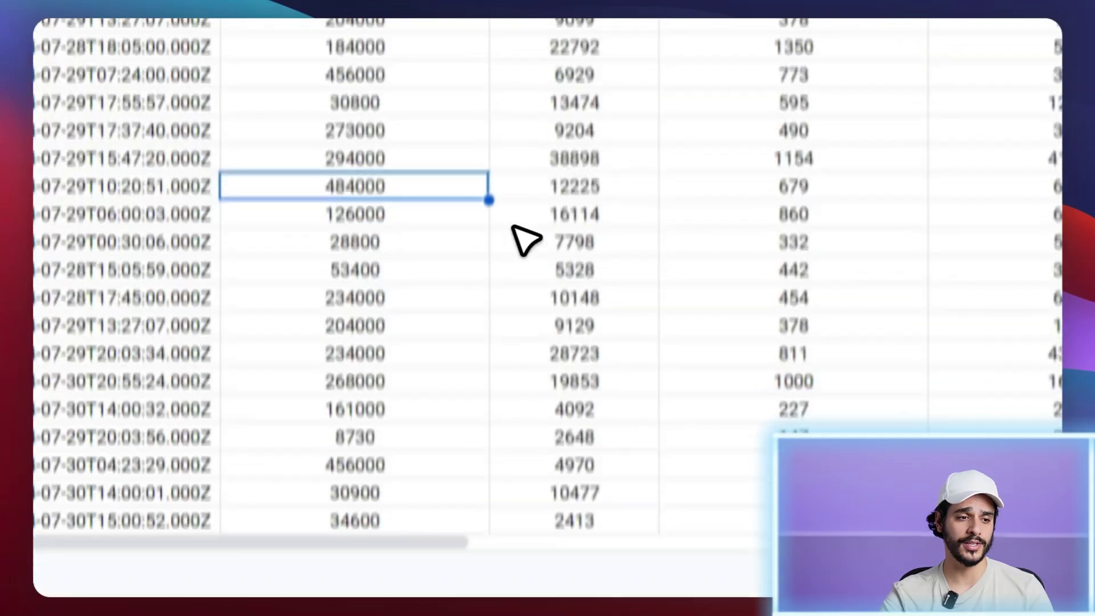
scroll(46, 283, up, 5)
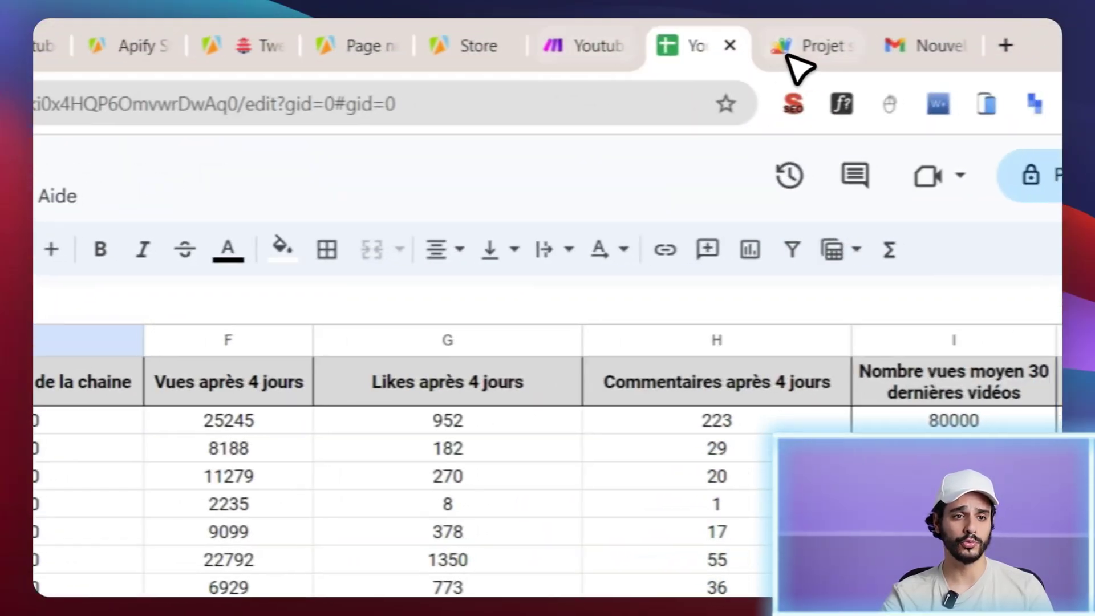
click(790, 51)
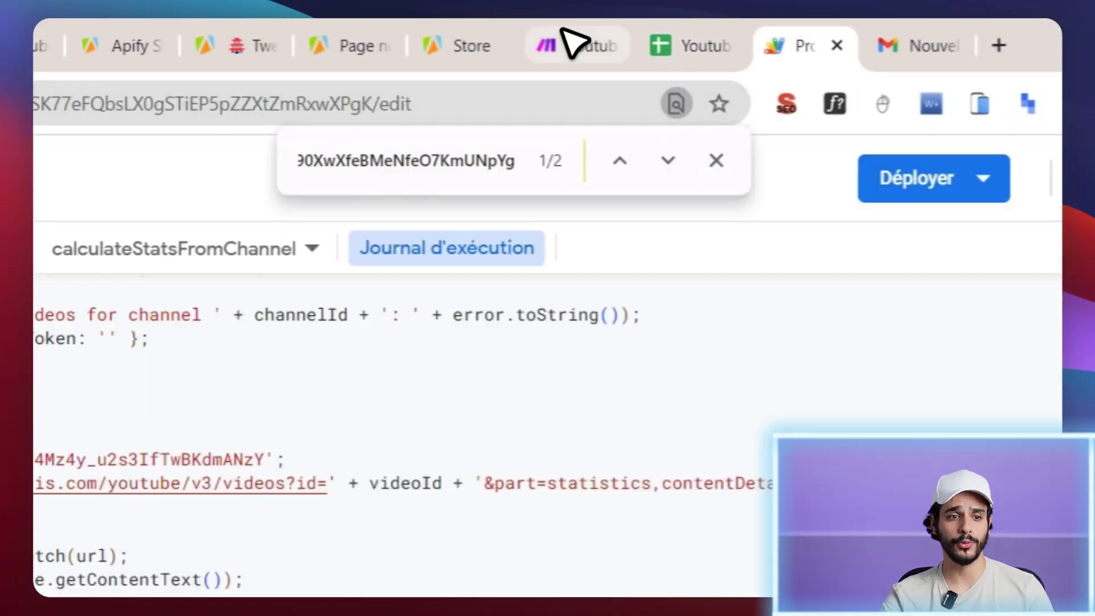
Return to the YouTube scraper Actor in Apify, open Tweet Scraper V2 and examine its start URLs.
click(45, 46)
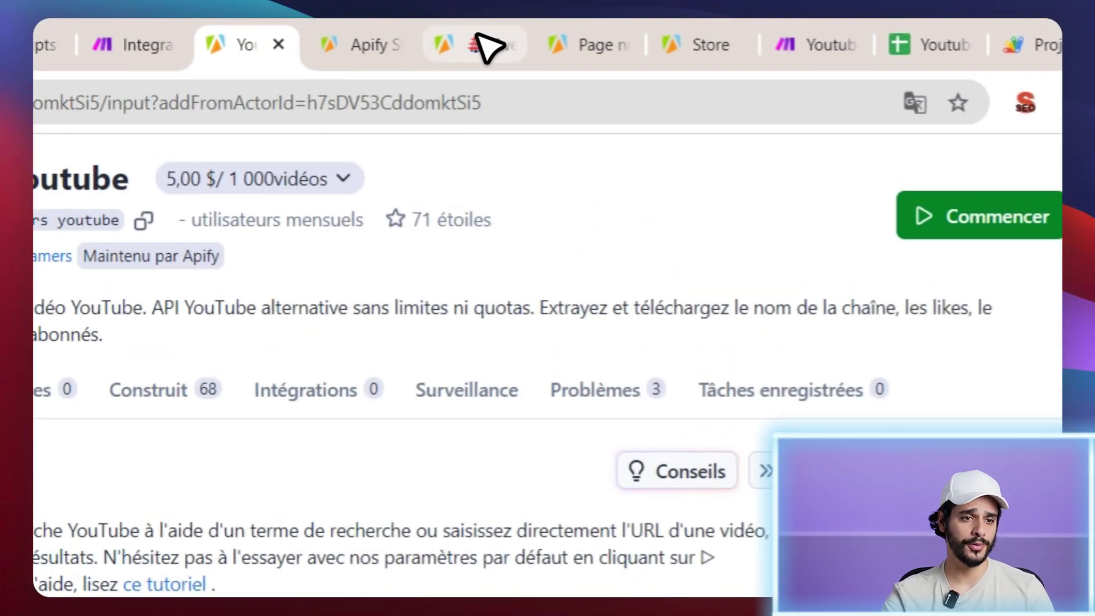
click(484, 47)
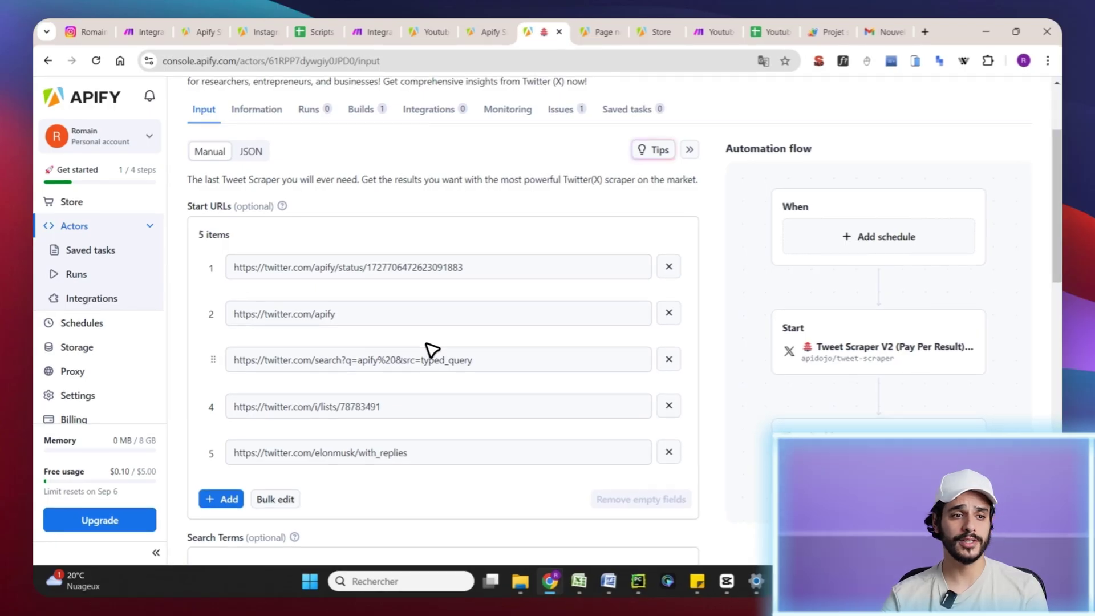
scroll(471, 303, up, 3)
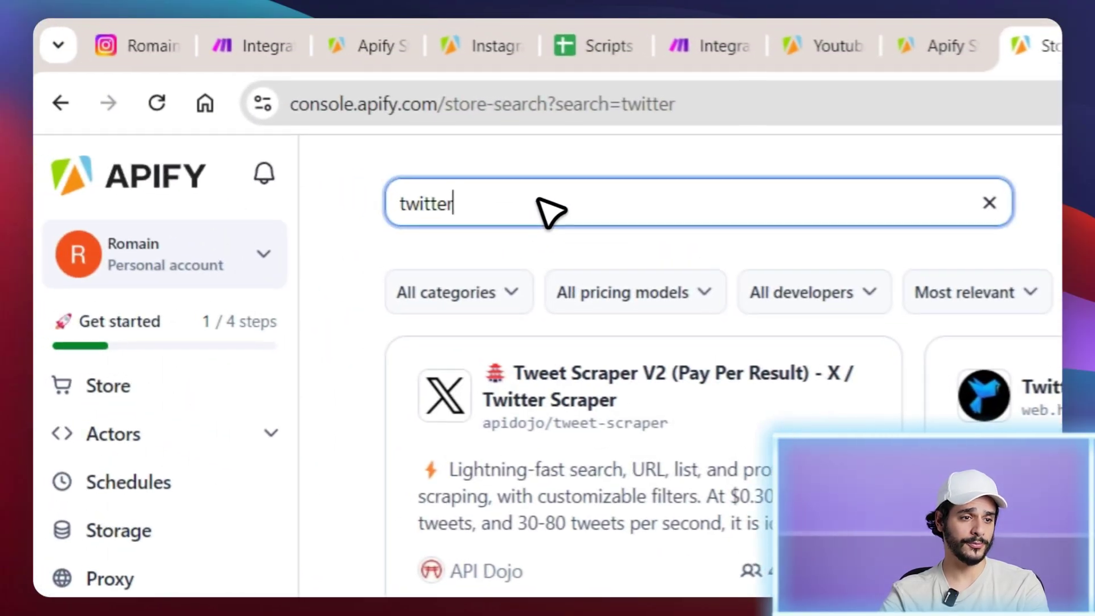
Search the Apify Store for "linkedin", open the Linkedin post scraper Actor and examine its input options.
triple_click(542, 200)
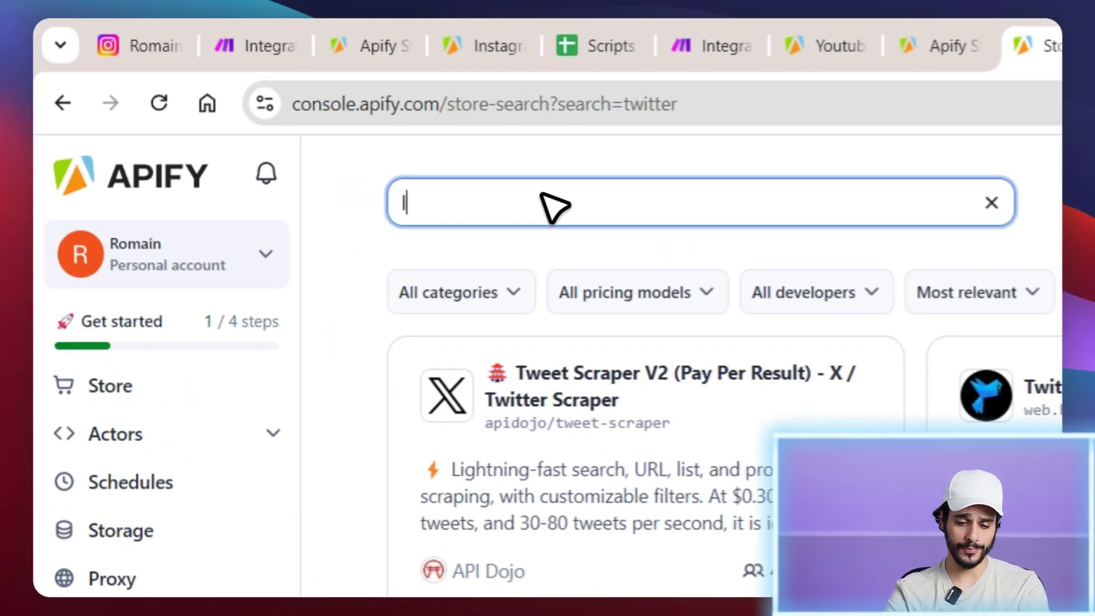
text(linkedin)
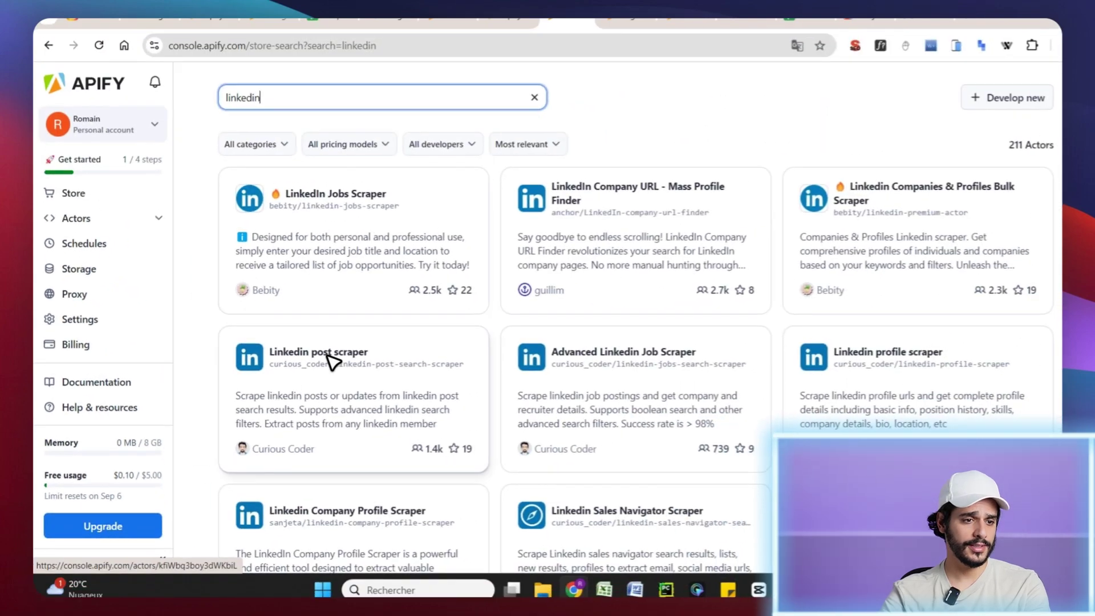
click(331, 359)
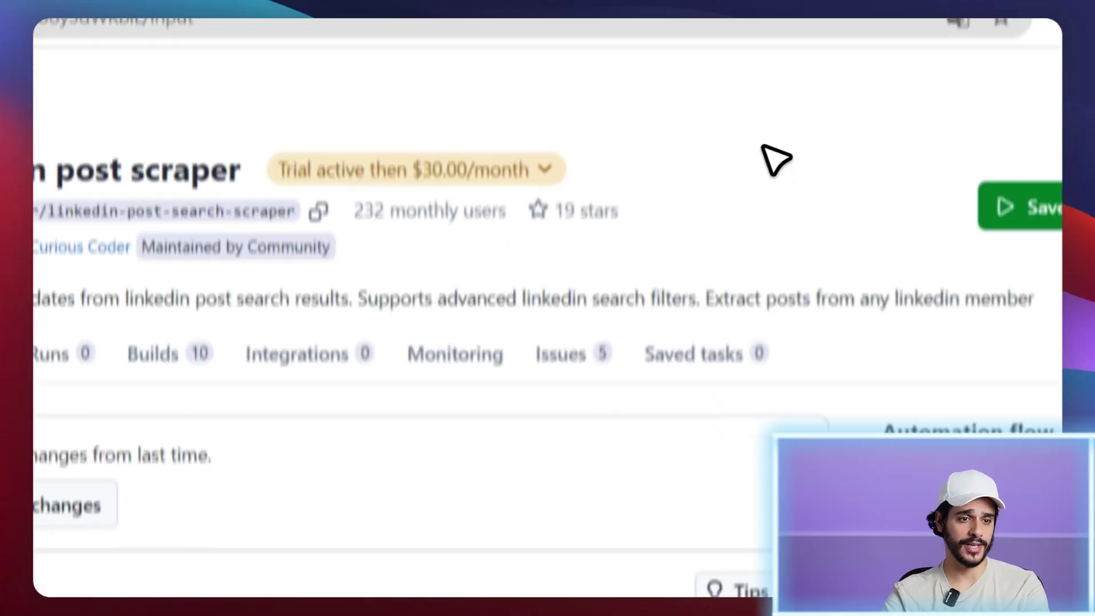
scroll(669, 437, down, 10)
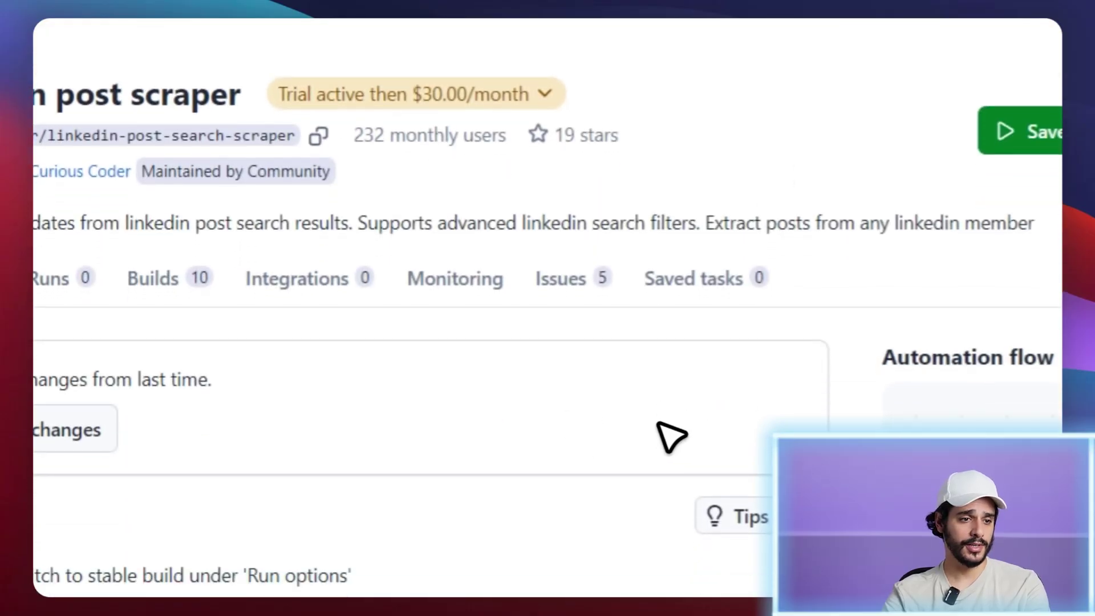
scroll(399, 396, down, 5)
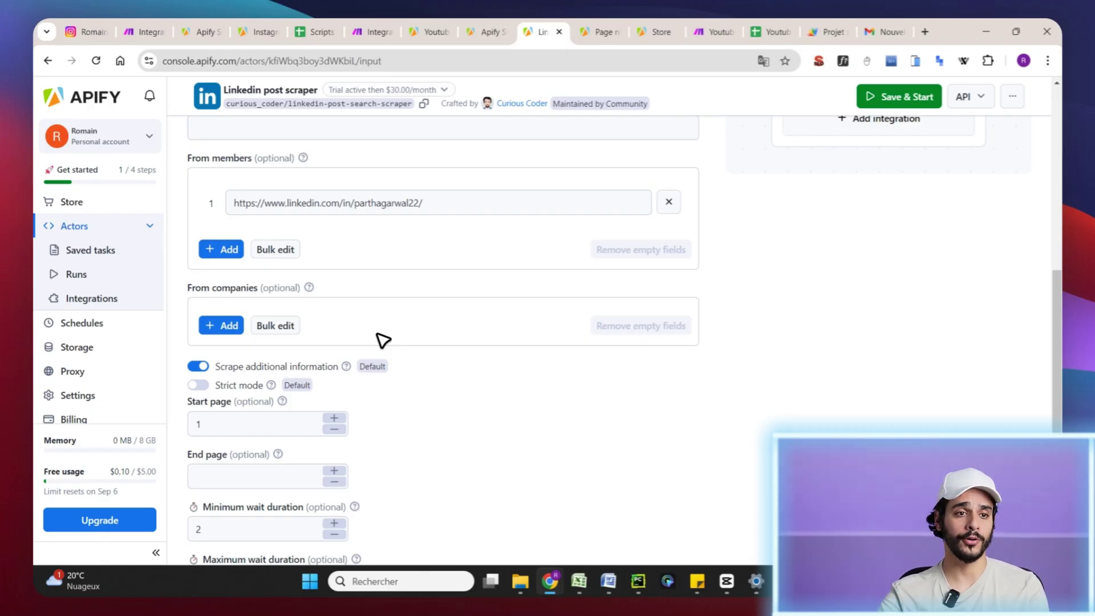
Return to the LinkedIn results in the Apify Store, browse them, and search for "tik" instead.
click(593, 30)
click(660, 29)
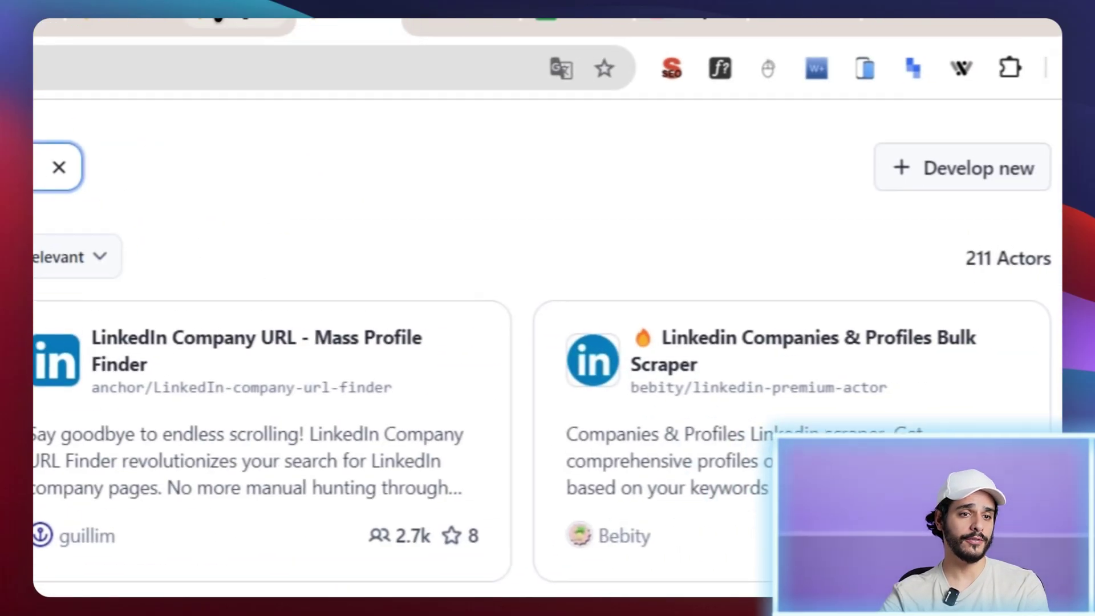
scroll(1027, 313, down, 5)
scroll(1026, 312, up, 5)
triple_click(320, 202)
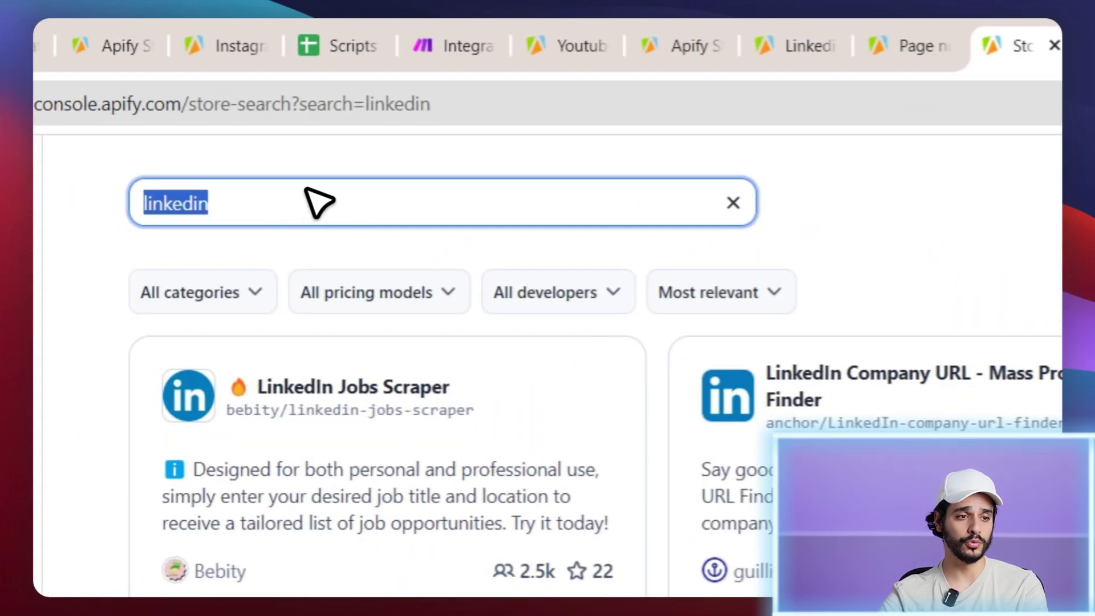
text(tik)
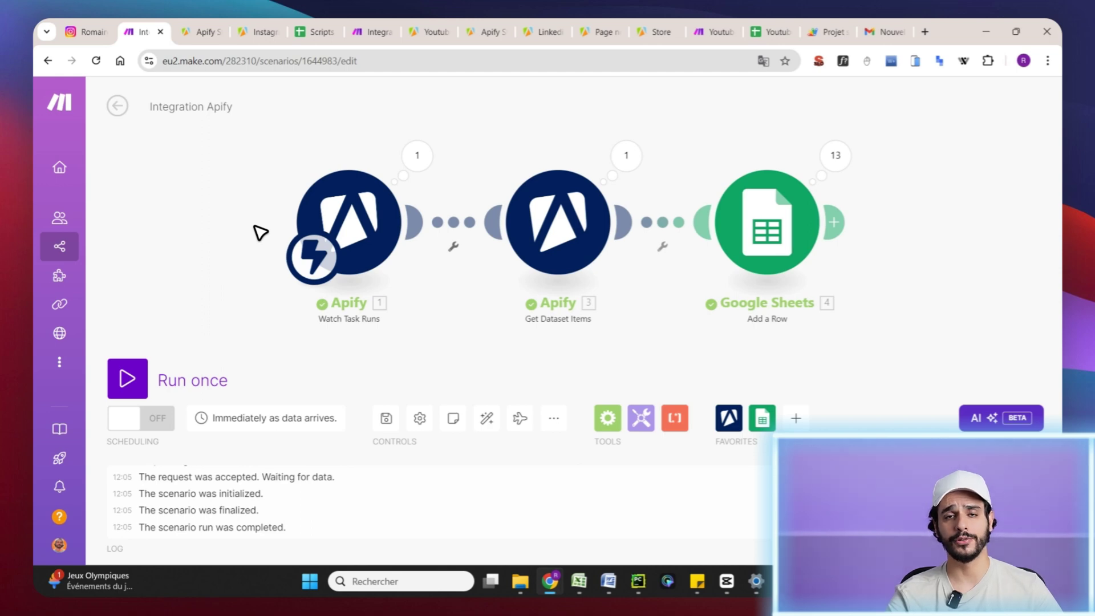
Revisit the "Instagram - Comptes IA" task, the YouTube scraper Actor and the public Apify Store page.
click(258, 32)
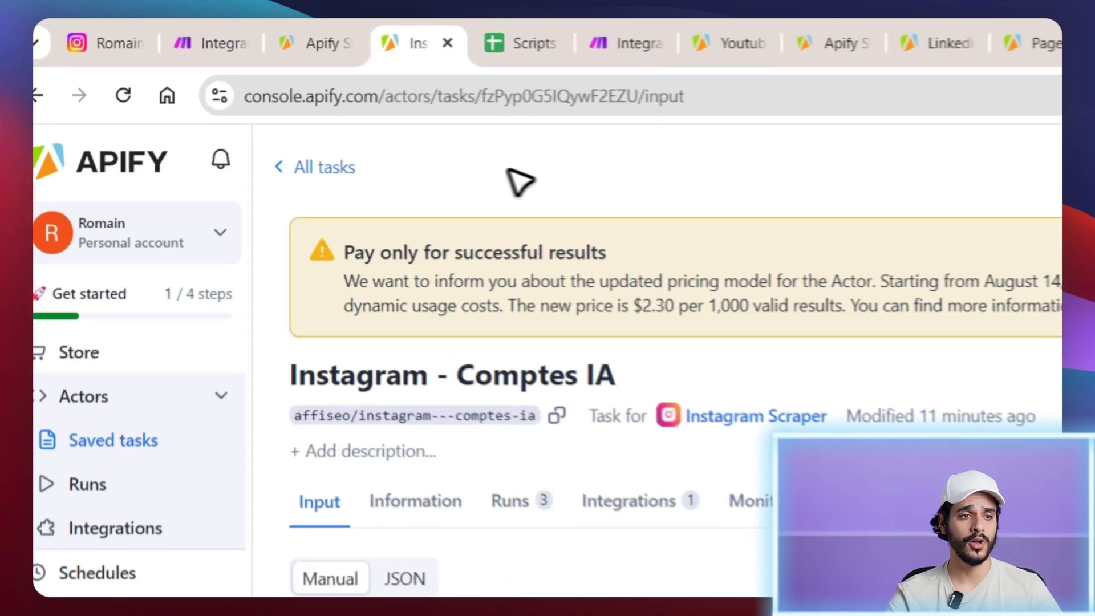
click(433, 32)
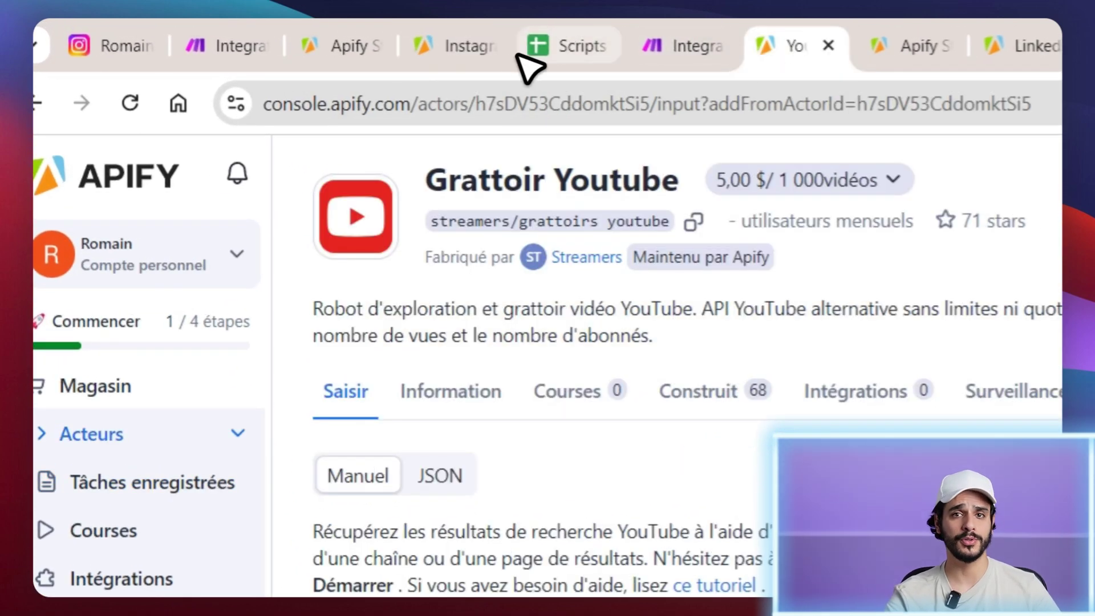
click(467, 34)
click(331, 41)
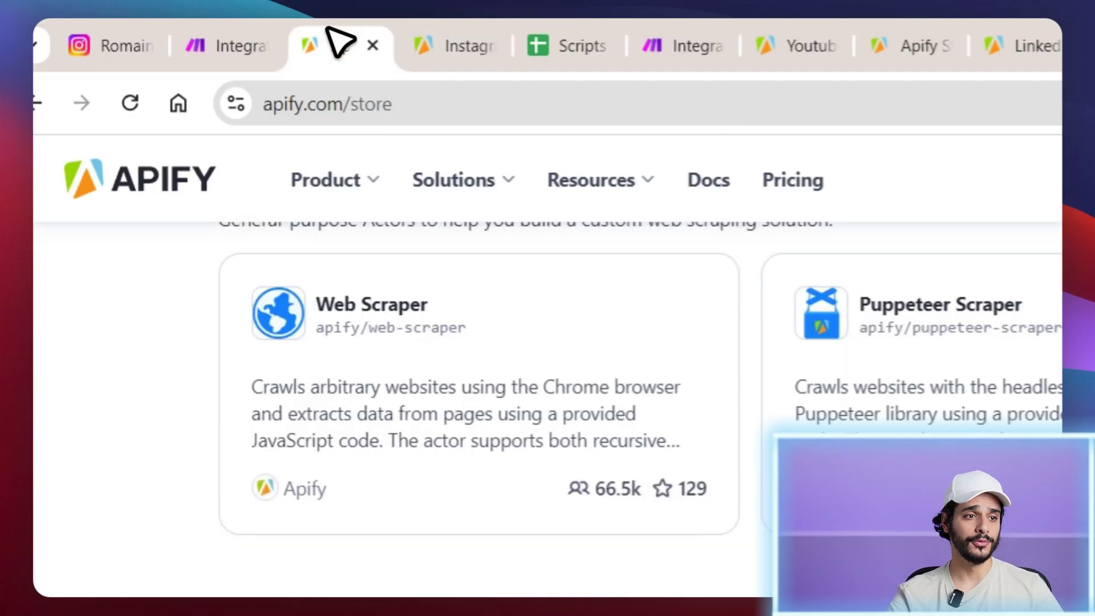